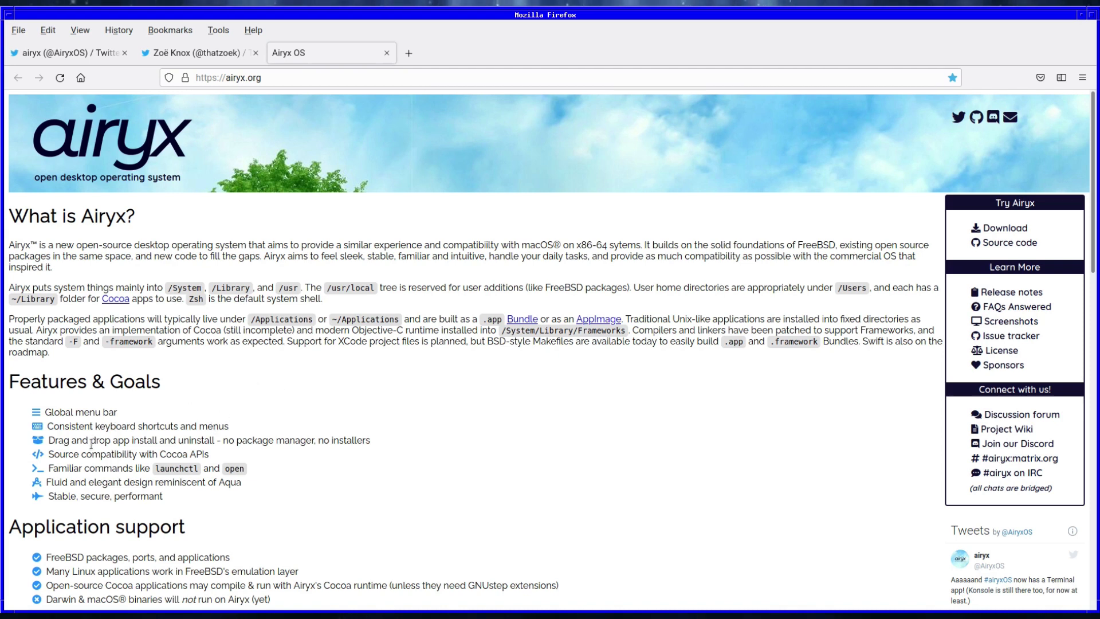
# - Scroll down three notches and back up on the airyxOS desktop
pyautogui.scroll(-6, 98, 483)
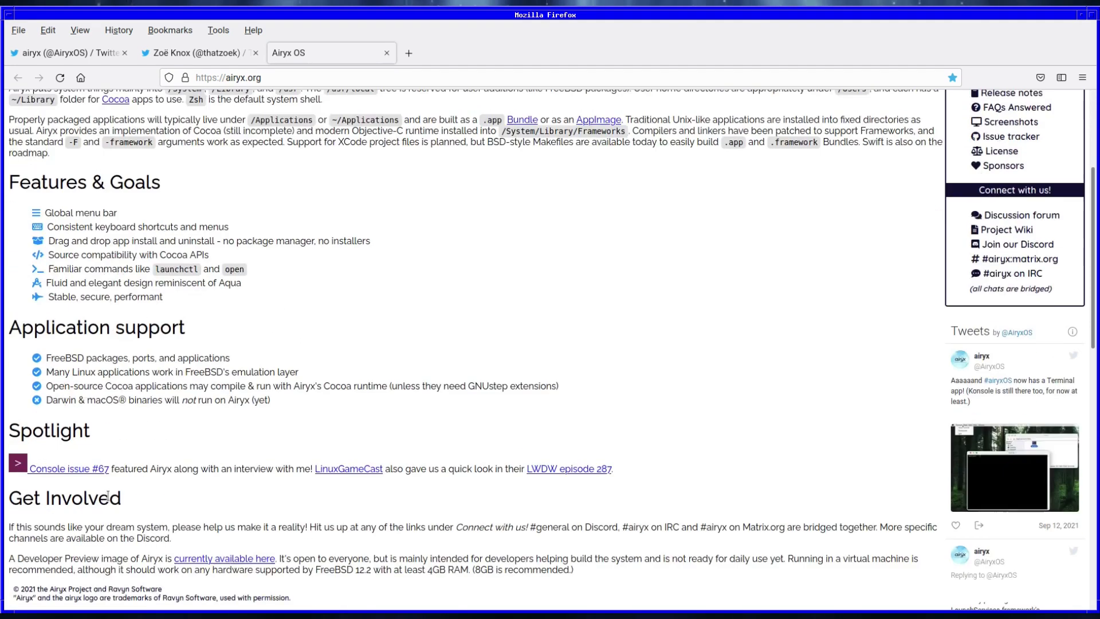
pyautogui.scroll(6, 110, 501)
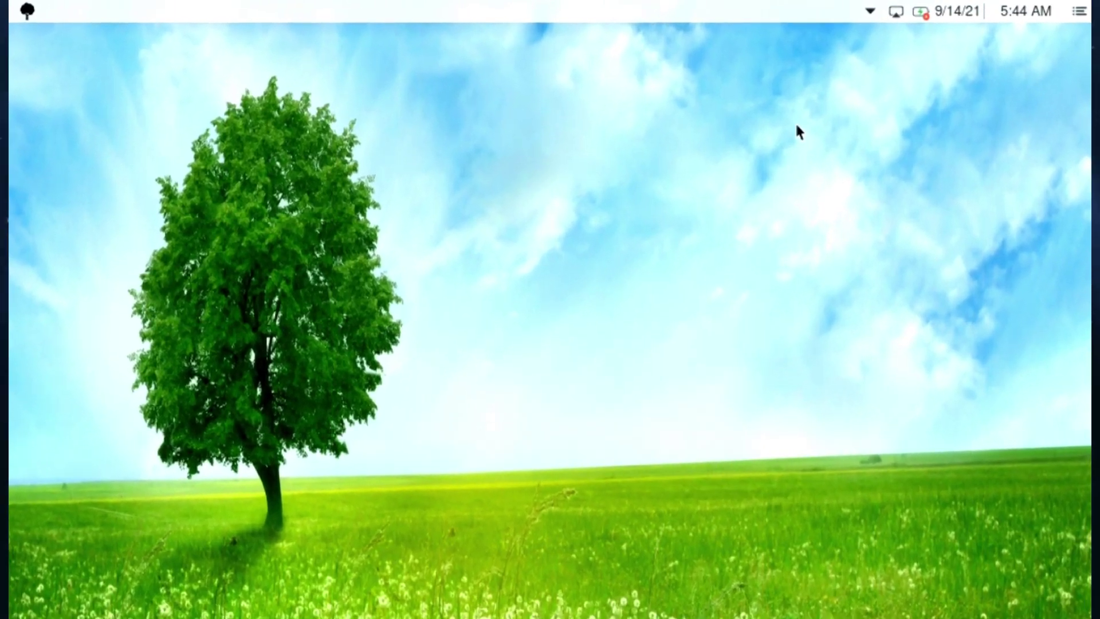
pyautogui.click(743, 66)
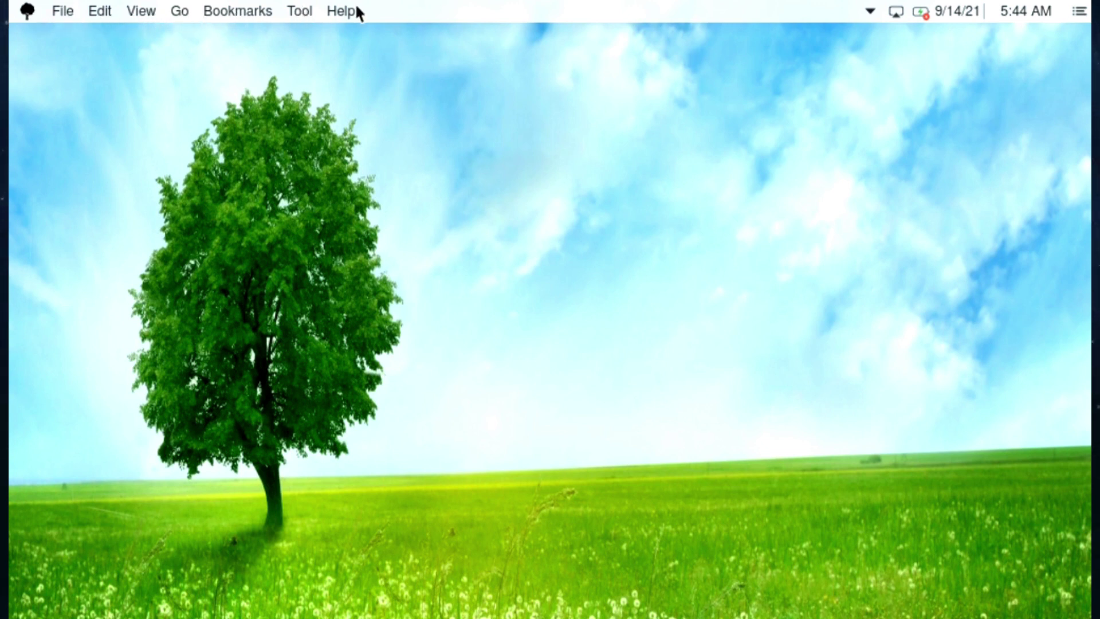
pyautogui.click(868, 12)
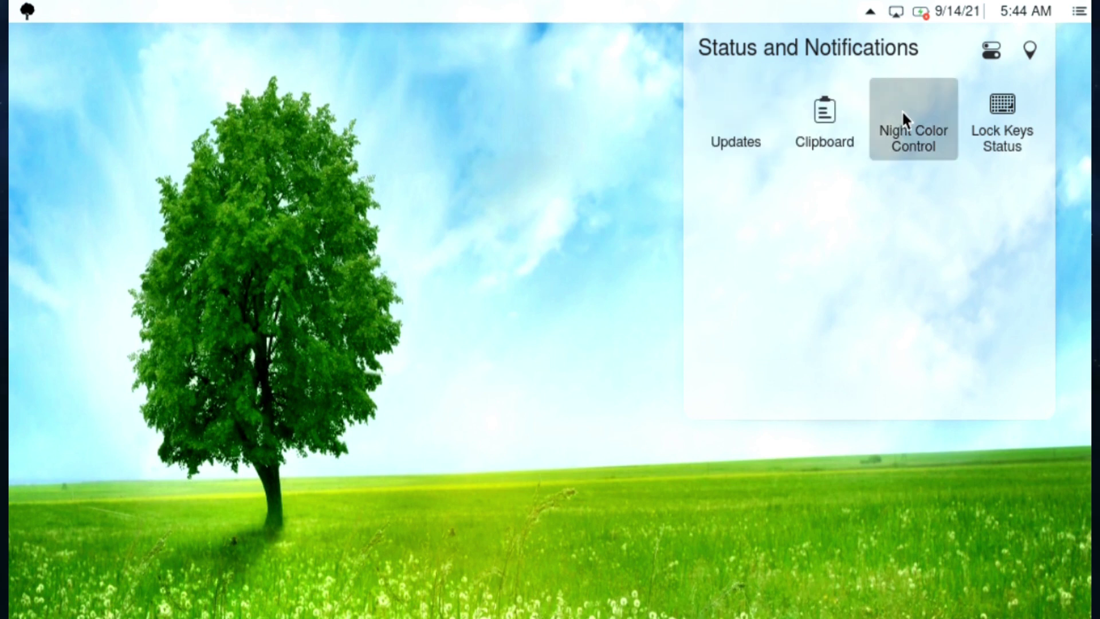
pyautogui.click(590, 136)
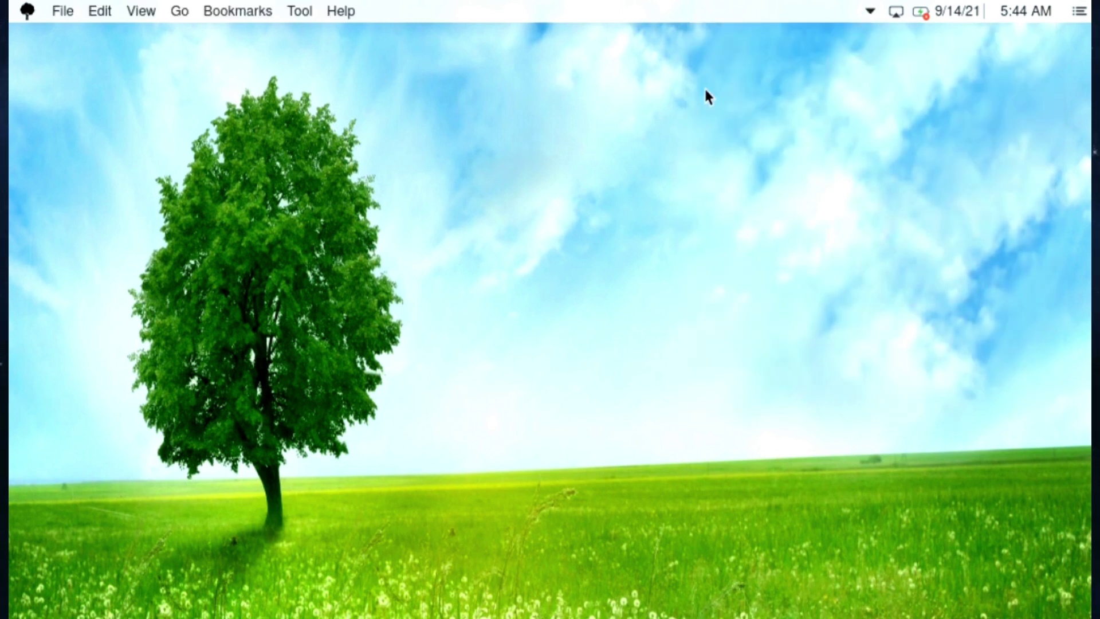
pyautogui.click(895, 11)
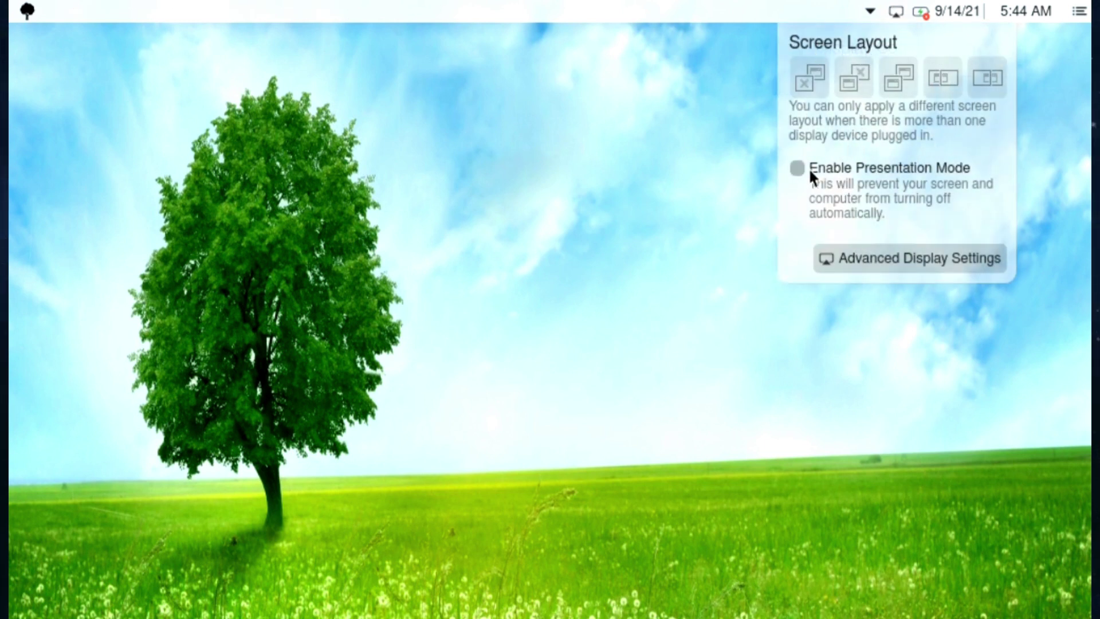
pyautogui.click(755, 239)
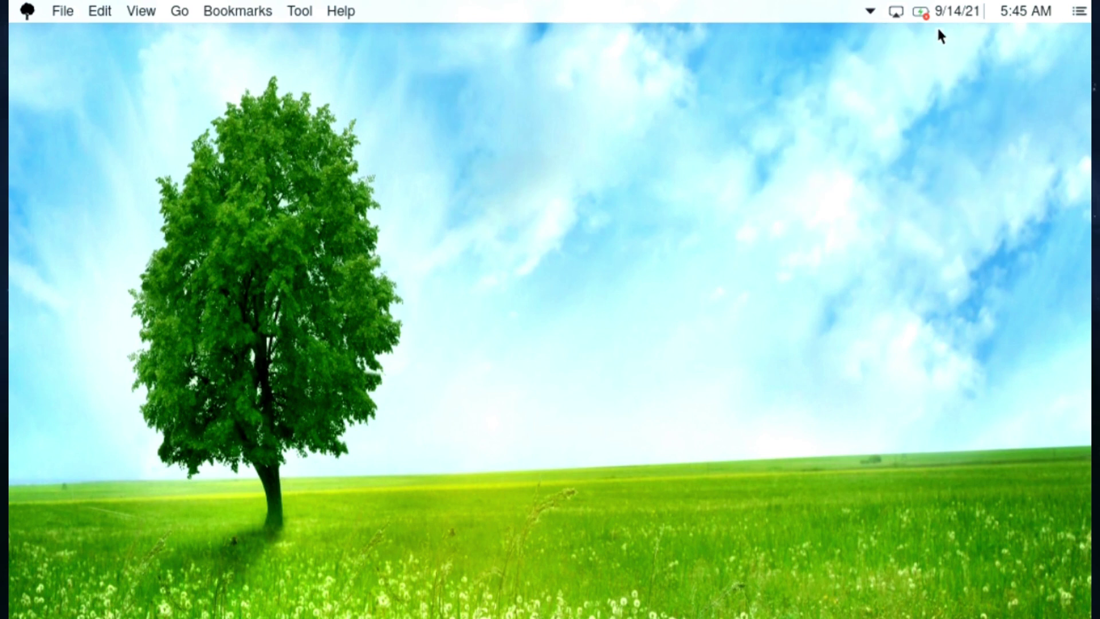
pyautogui.click(926, 8)
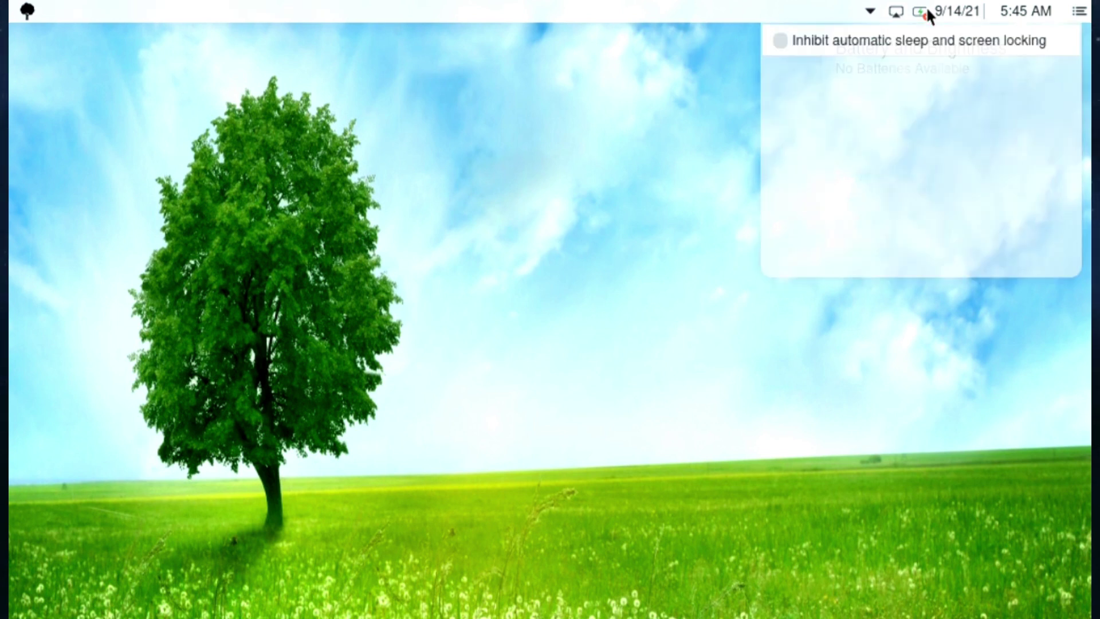
pyautogui.click(926, 10)
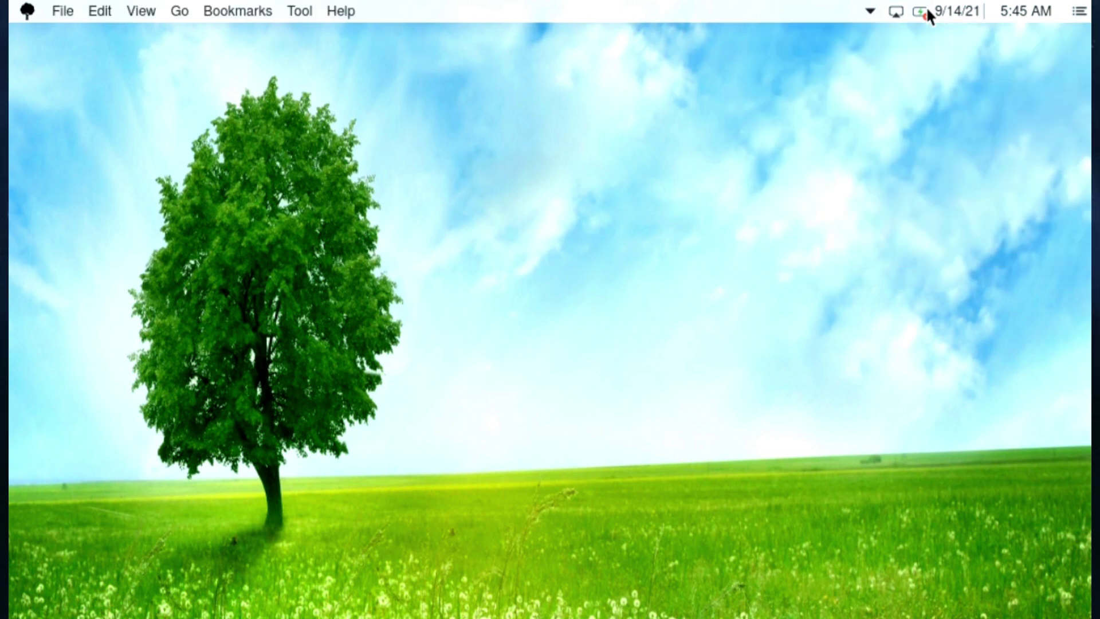
pyautogui.click(962, 11)
pyautogui.click(962, 9)
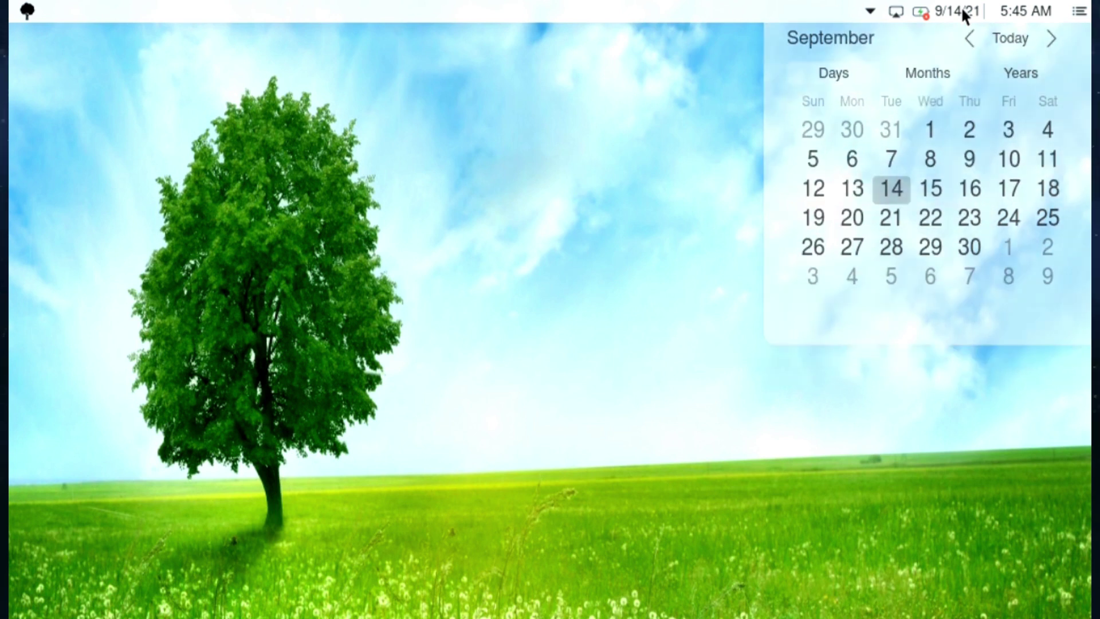
pyautogui.click(1026, 9)
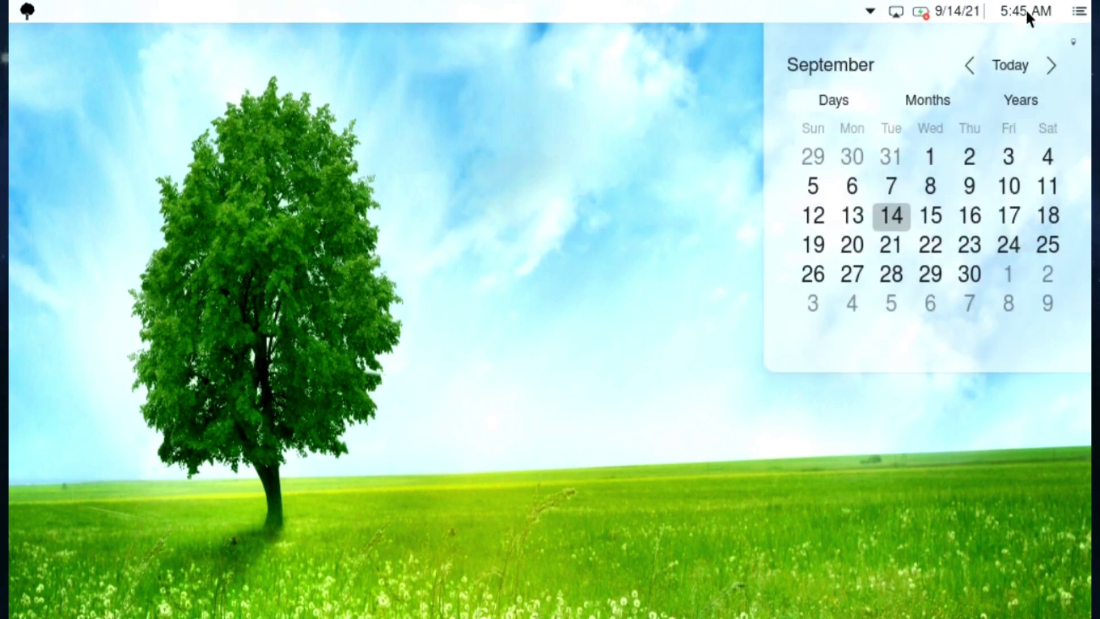
pyautogui.click(1026, 8)
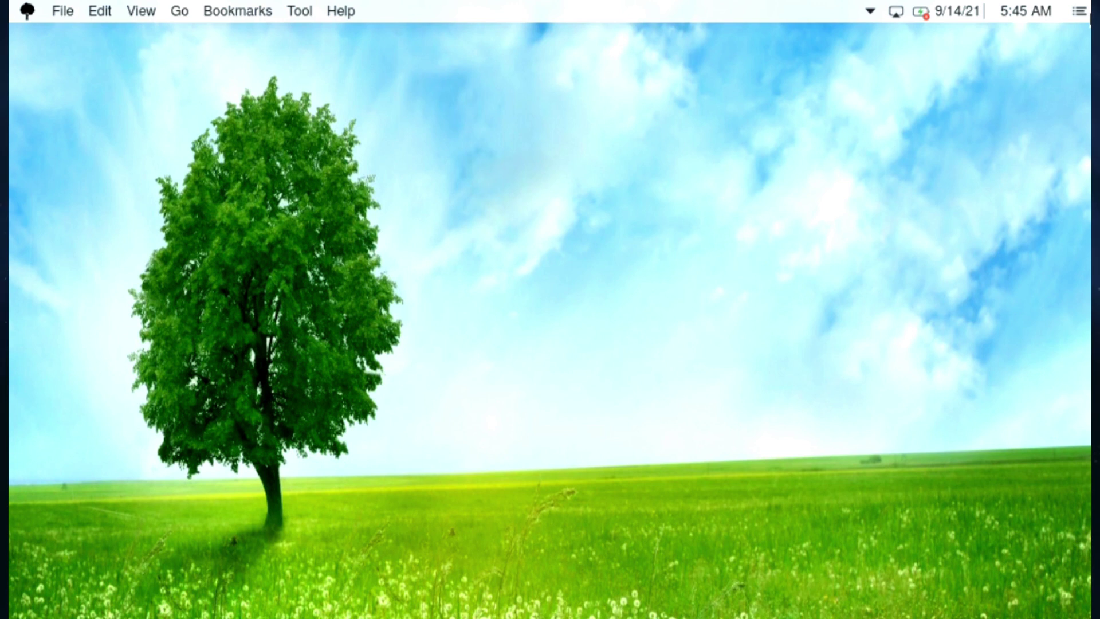
pyautogui.click(1078, 11)
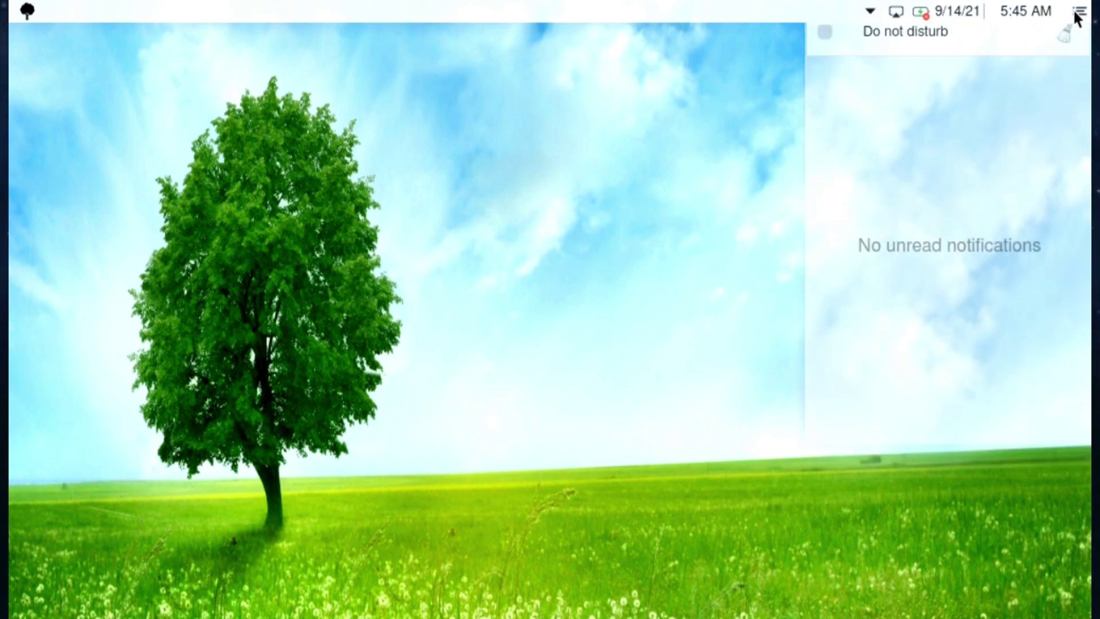
pyautogui.click(1077, 13)
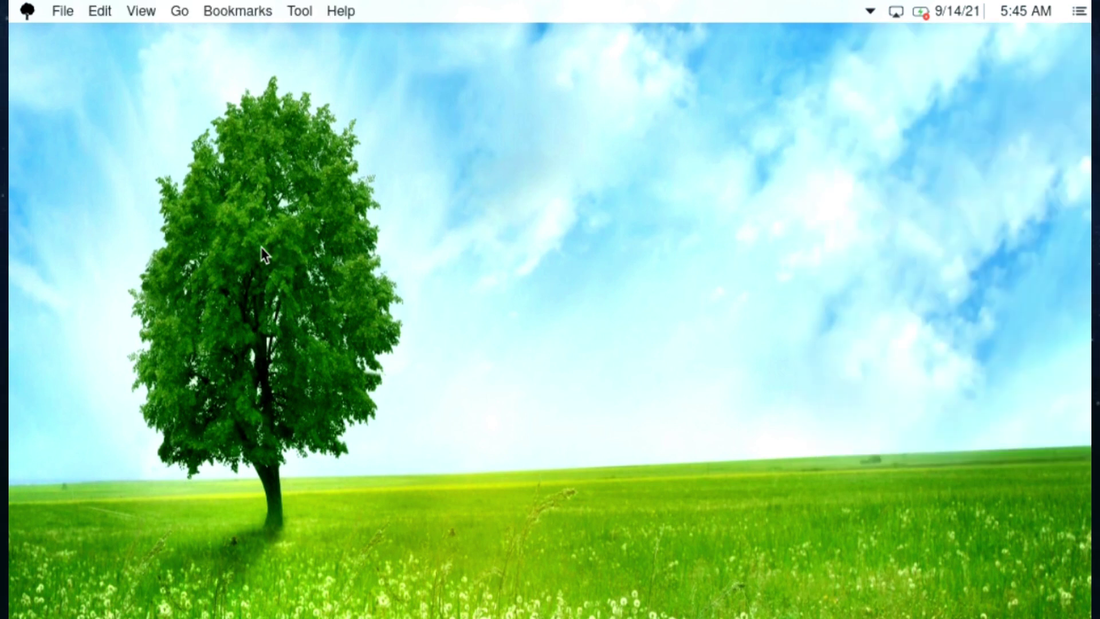
# - Open Desktop Preferences from the desktop context menu, cancel it, then open the tree-logo system menu
pyautogui.rightClick(410, 121)
pyautogui.moveTo(420, 127)
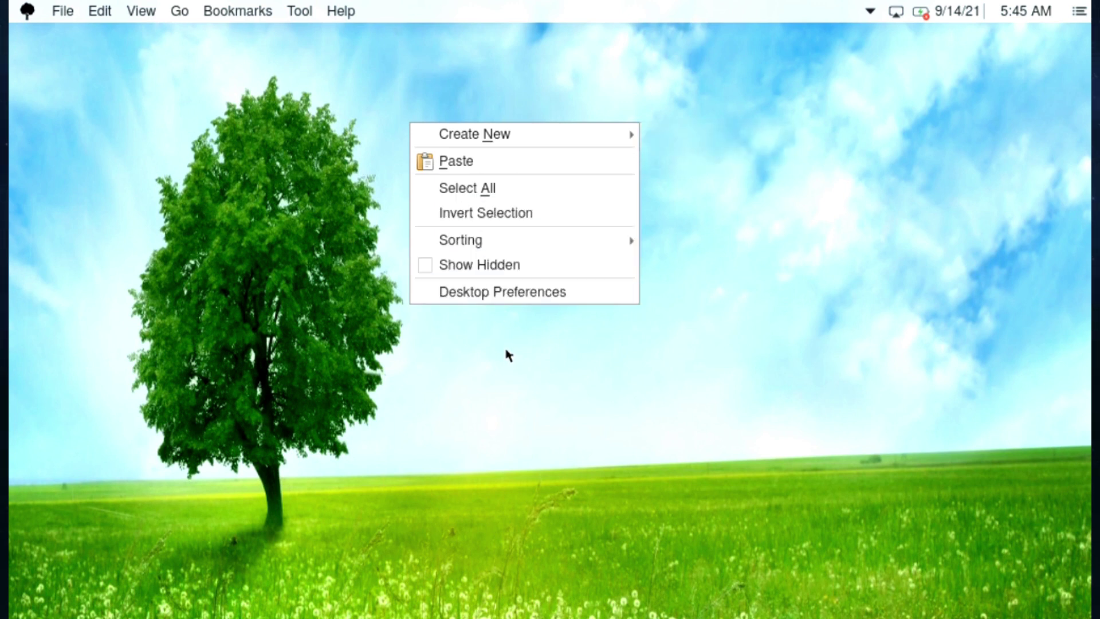
pyautogui.click(504, 299)
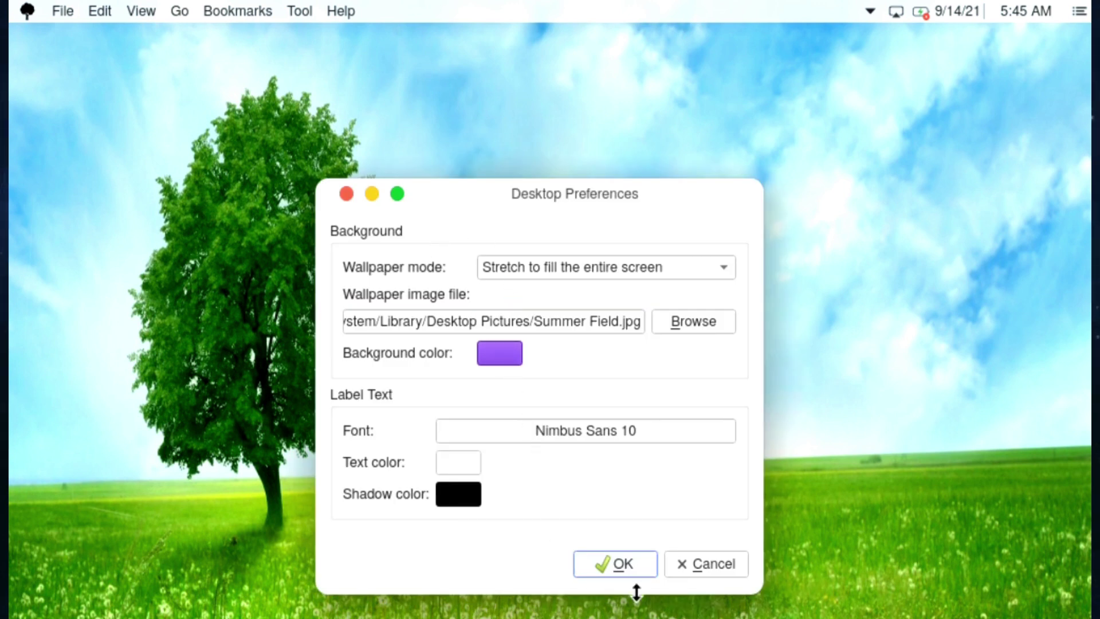
pyautogui.click(700, 572)
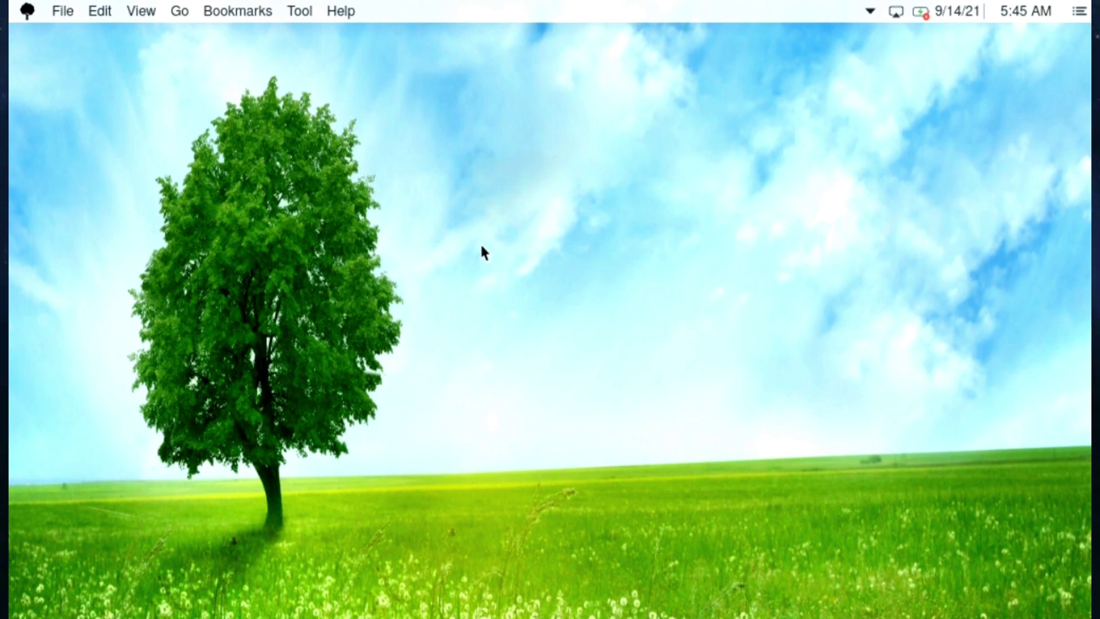
pyautogui.click(27, 11)
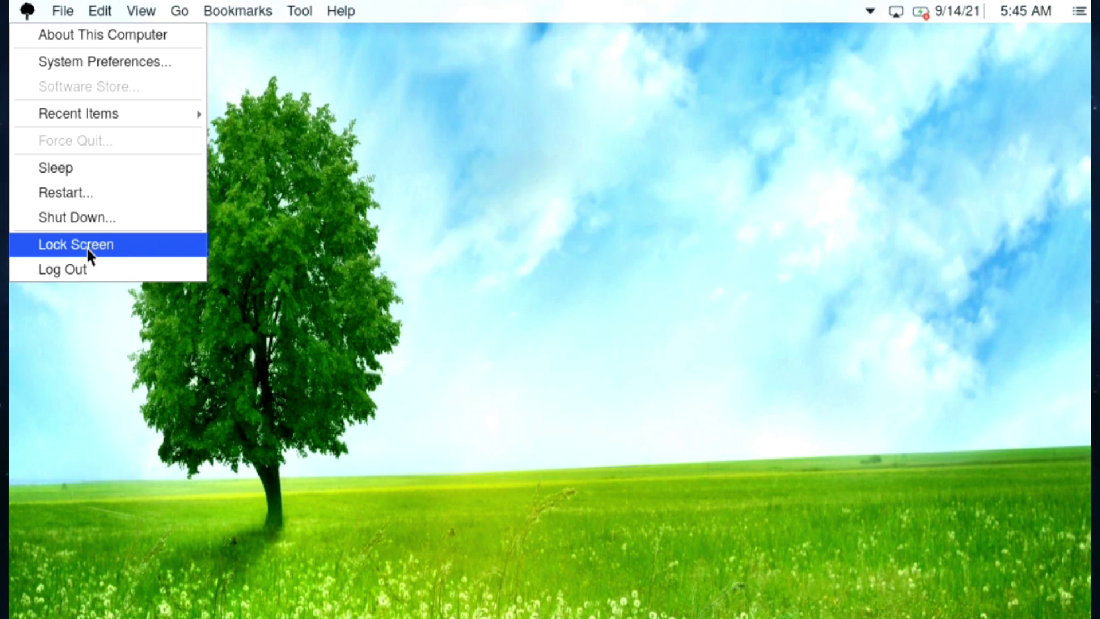
# - Browse Filer's menu bar, view the About Filer dialog (version 0.10.0, GPL), then close it
pyautogui.click(64, 9)
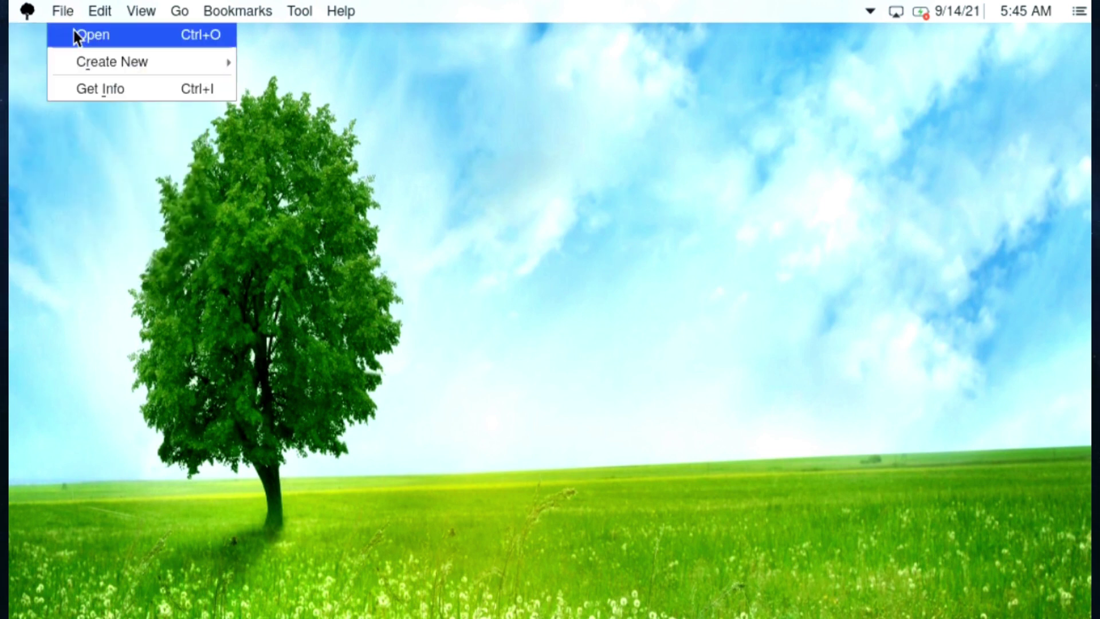
pyautogui.moveTo(81, 67)
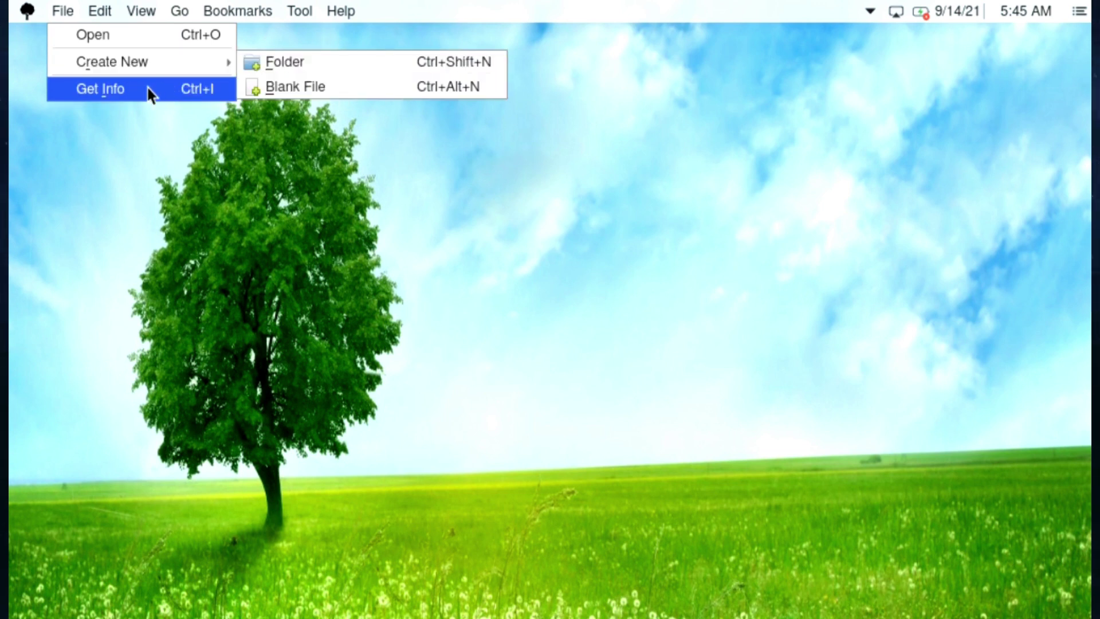
pyautogui.moveTo(141, 12)
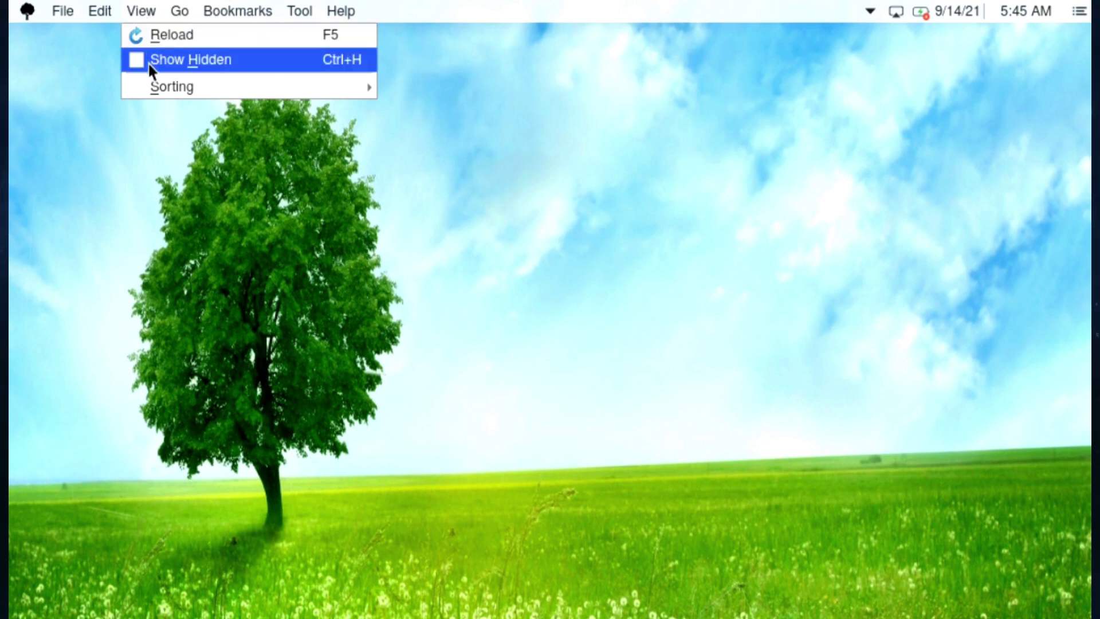
pyautogui.moveTo(153, 90)
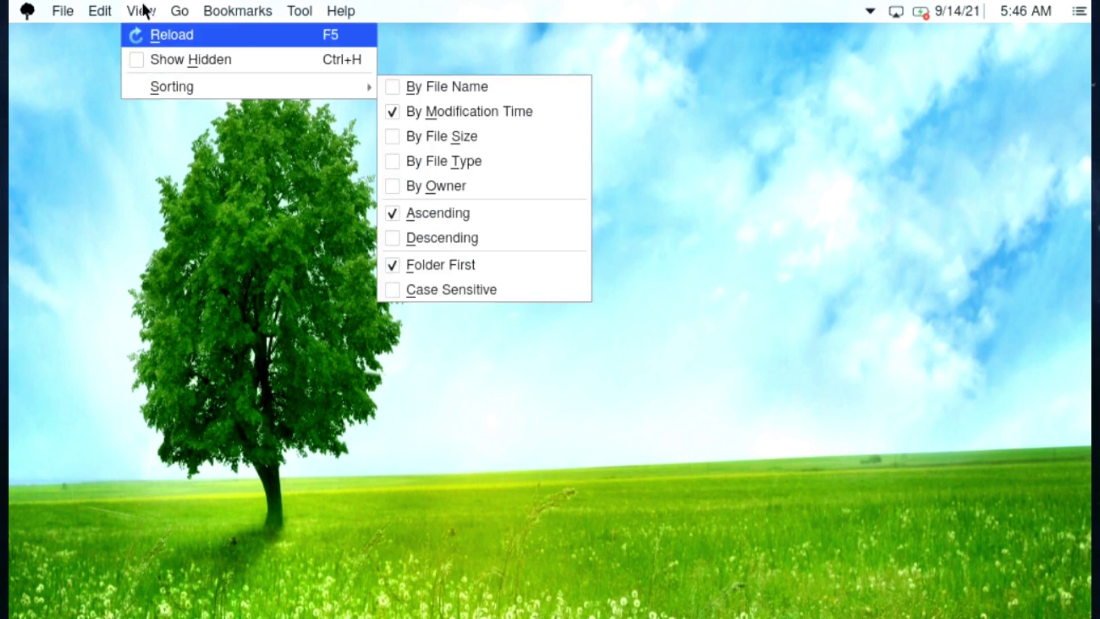
pyautogui.moveTo(180, 11)
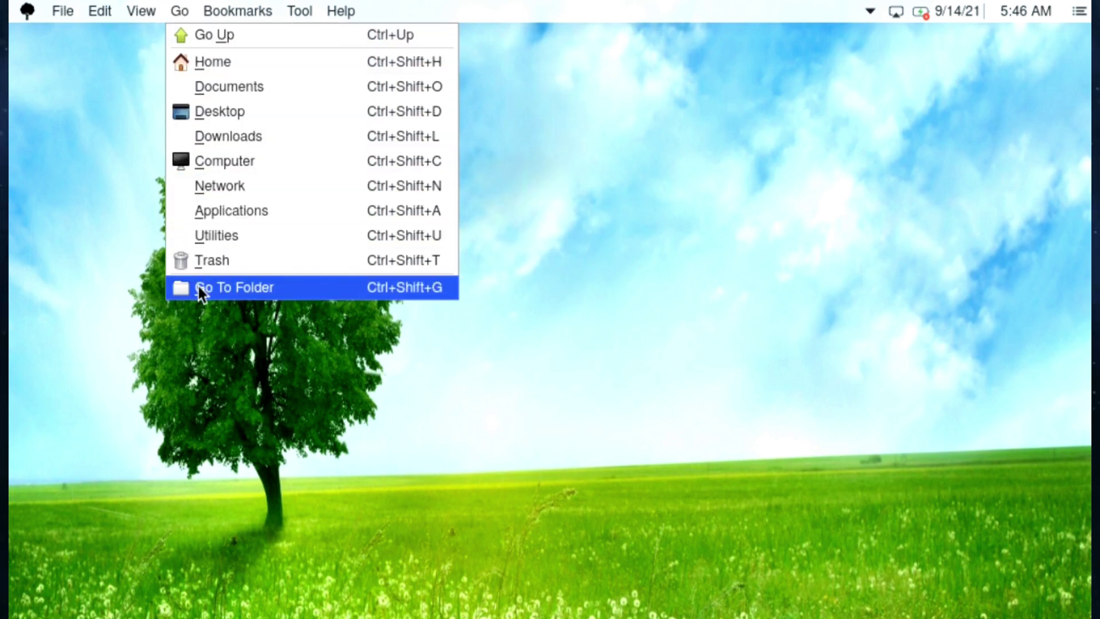
pyautogui.moveTo(228, 10)
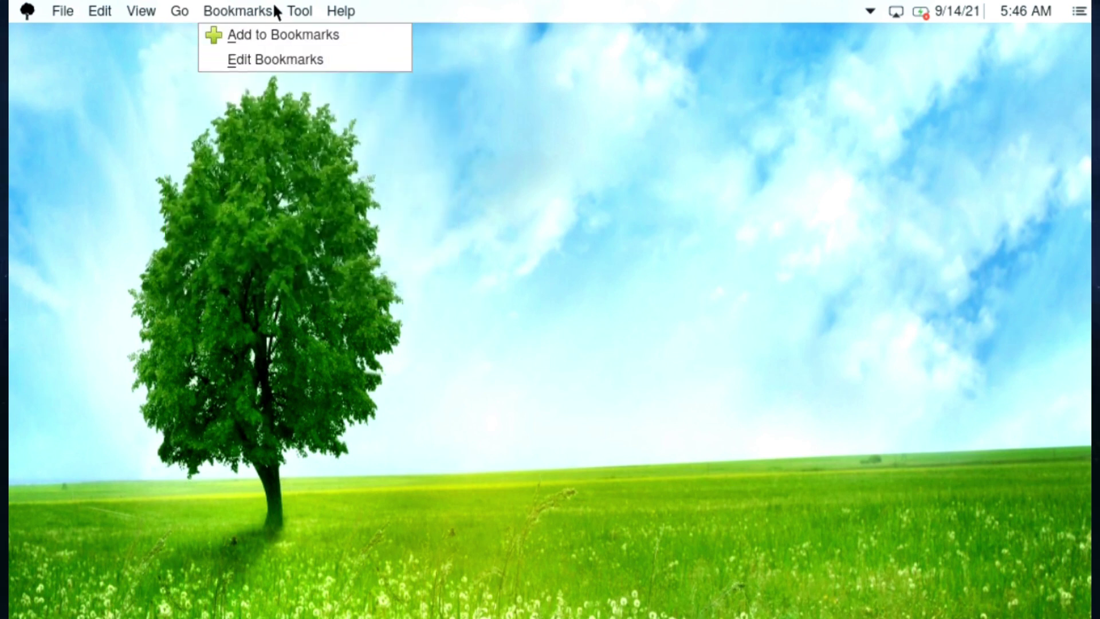
pyautogui.moveTo(294, 18)
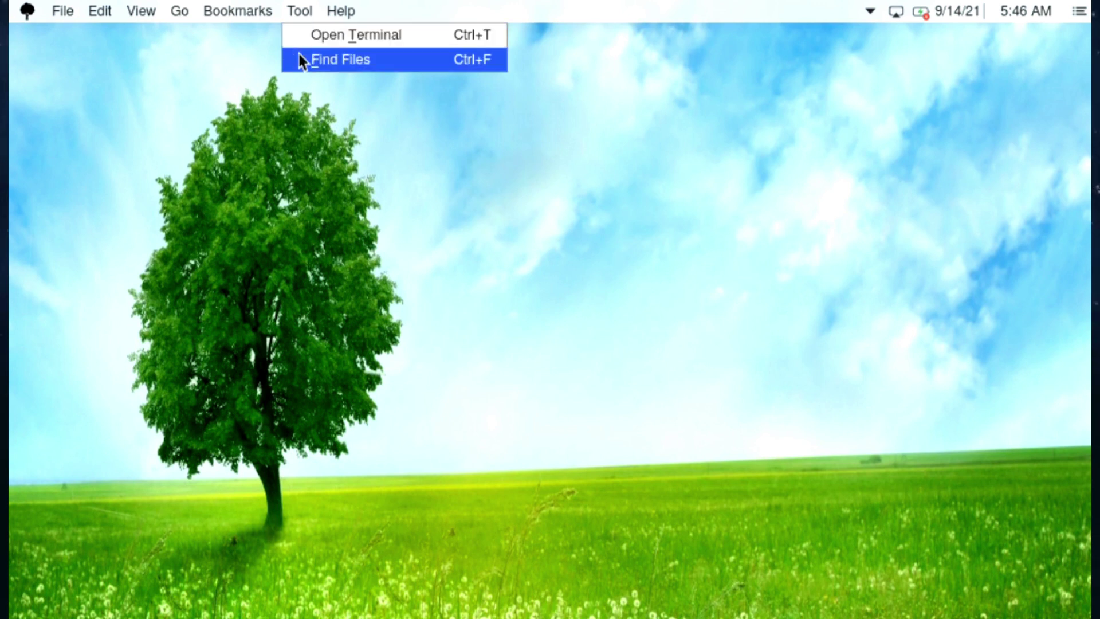
pyautogui.moveTo(345, 9)
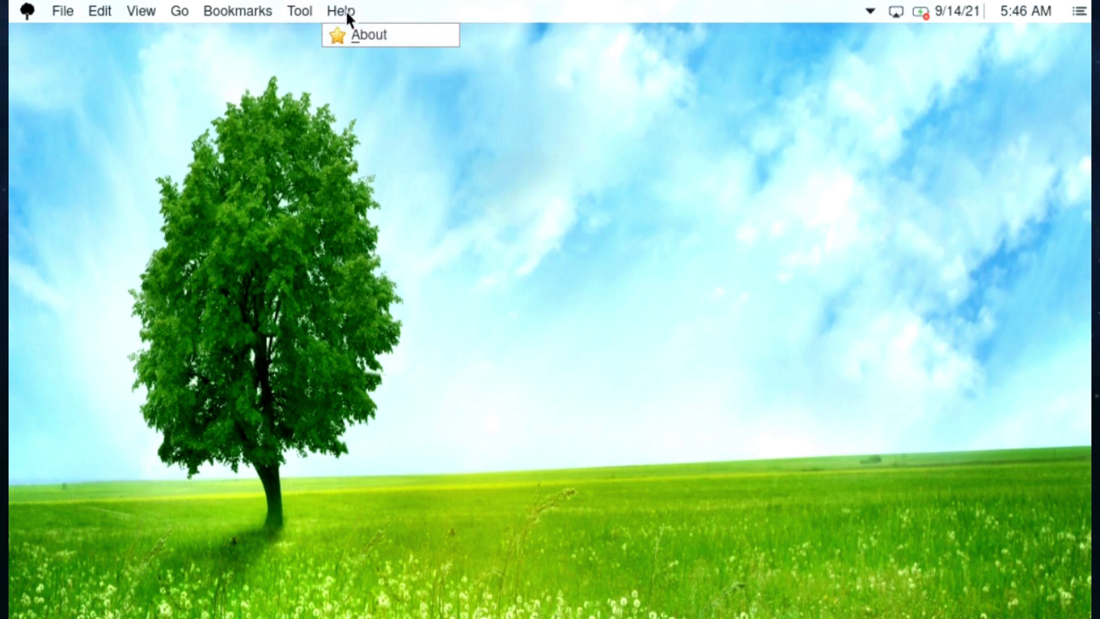
pyautogui.click(347, 34)
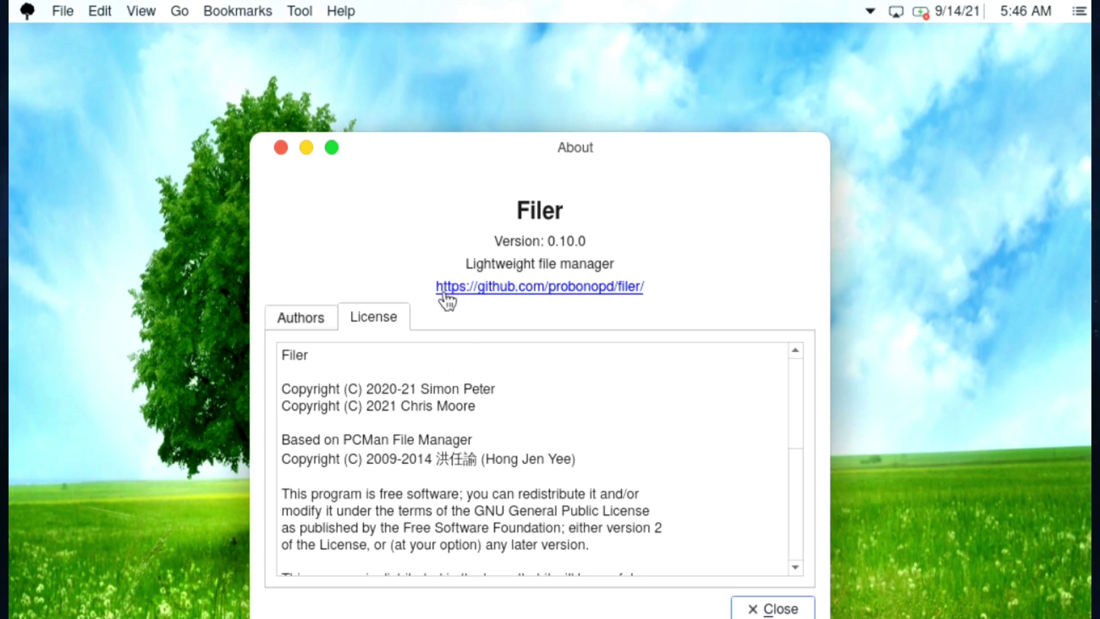
pyautogui.click(786, 610)
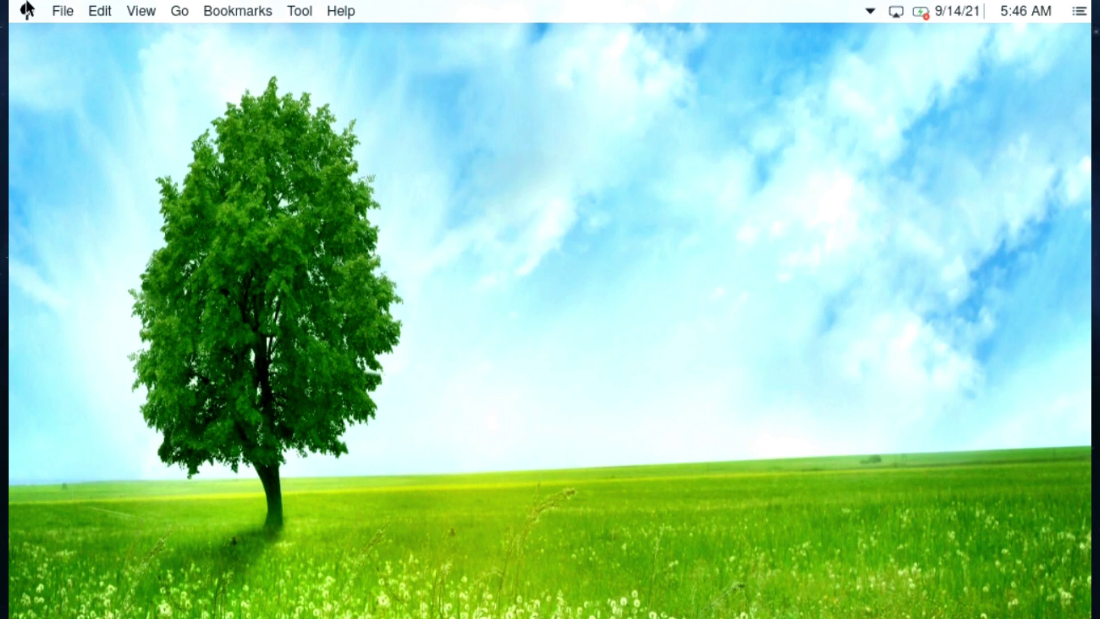
pyautogui.click(27, 9)
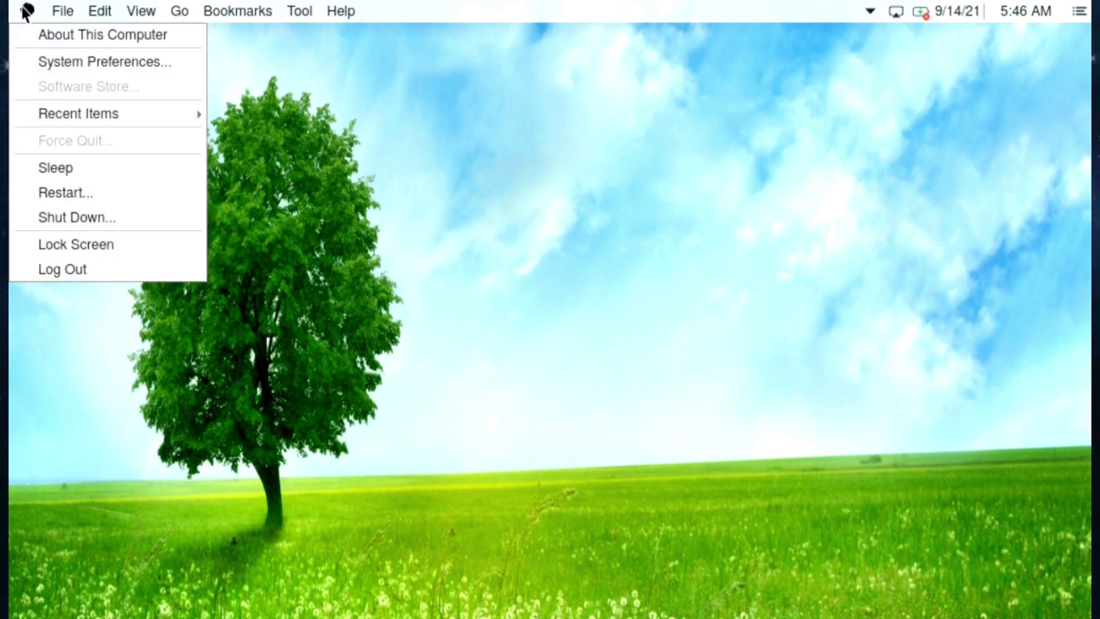
pyautogui.click(83, 35)
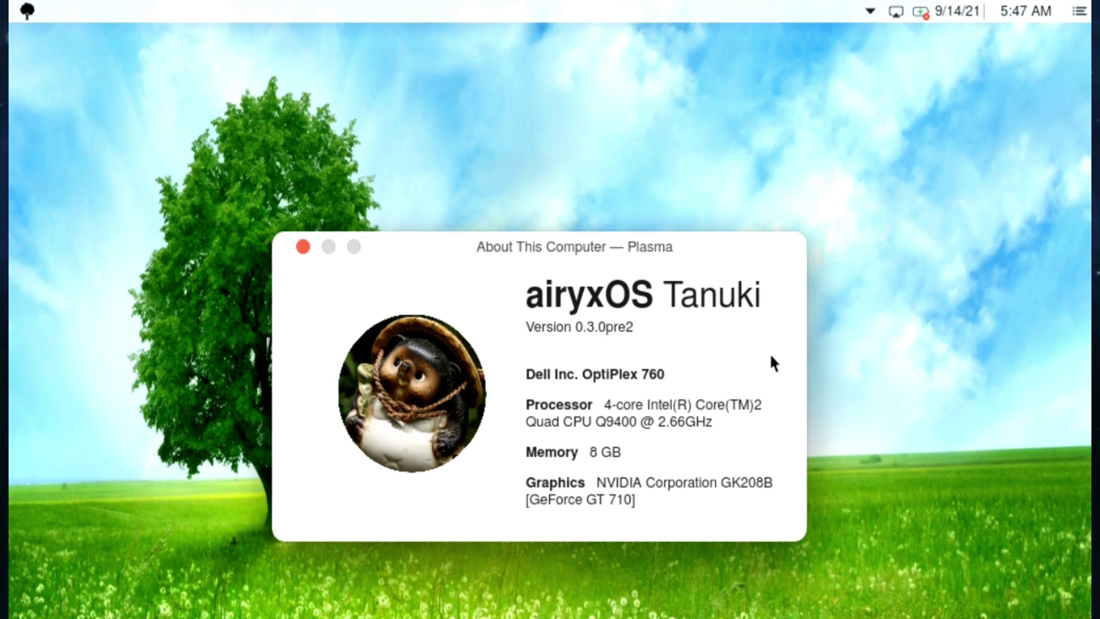
pyautogui.click(548, 175)
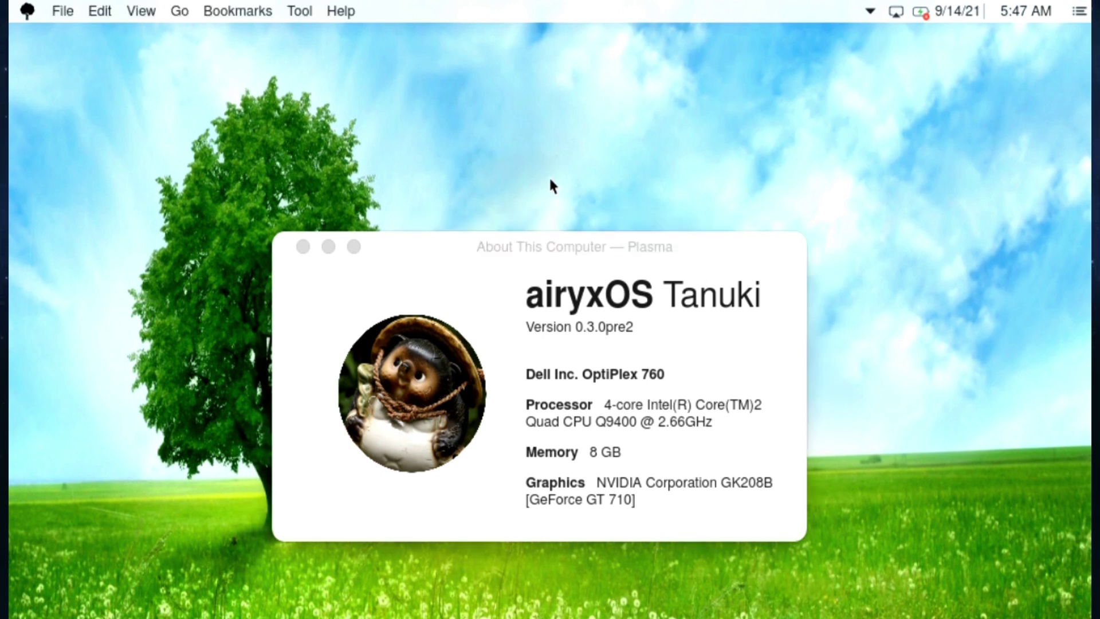
pyautogui.click(519, 298)
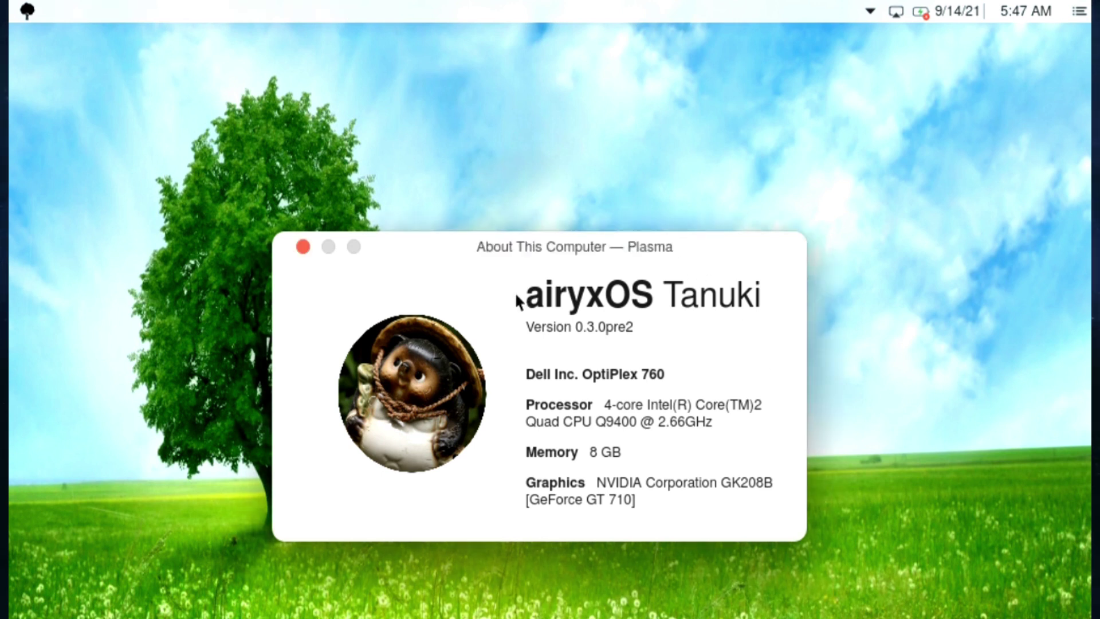
pyautogui.click(302, 247)
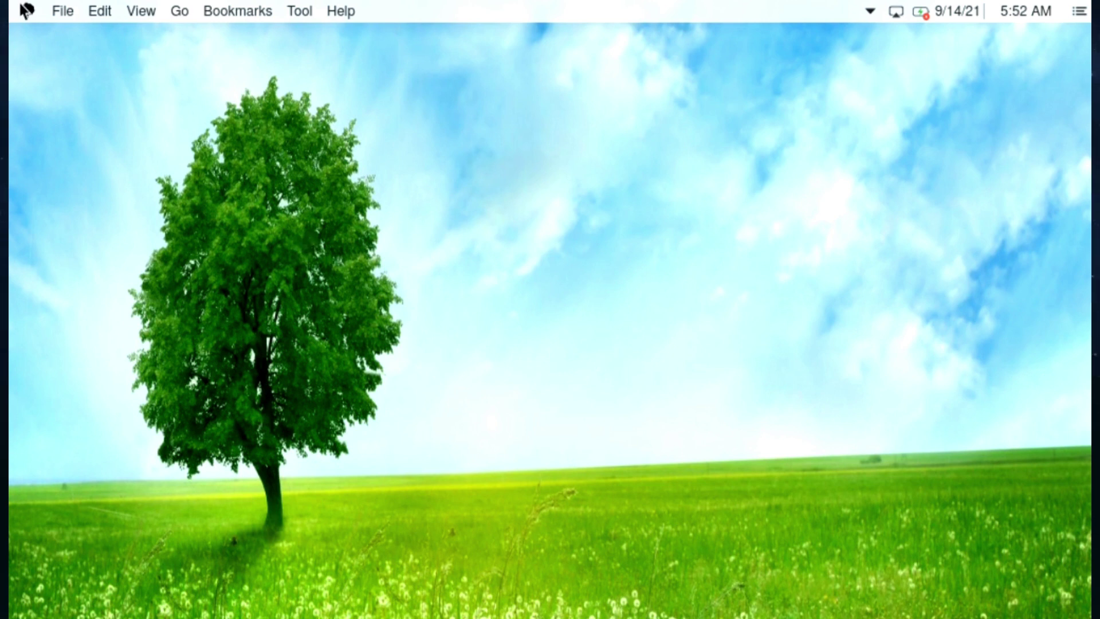
pyautogui.click(27, 10)
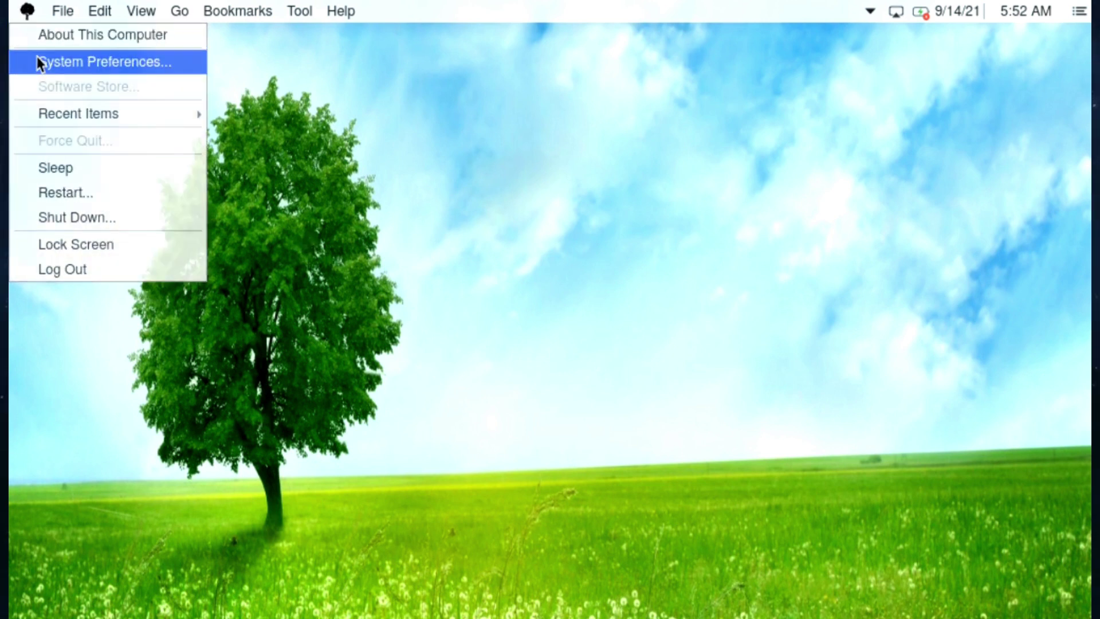
pyautogui.click(37, 57)
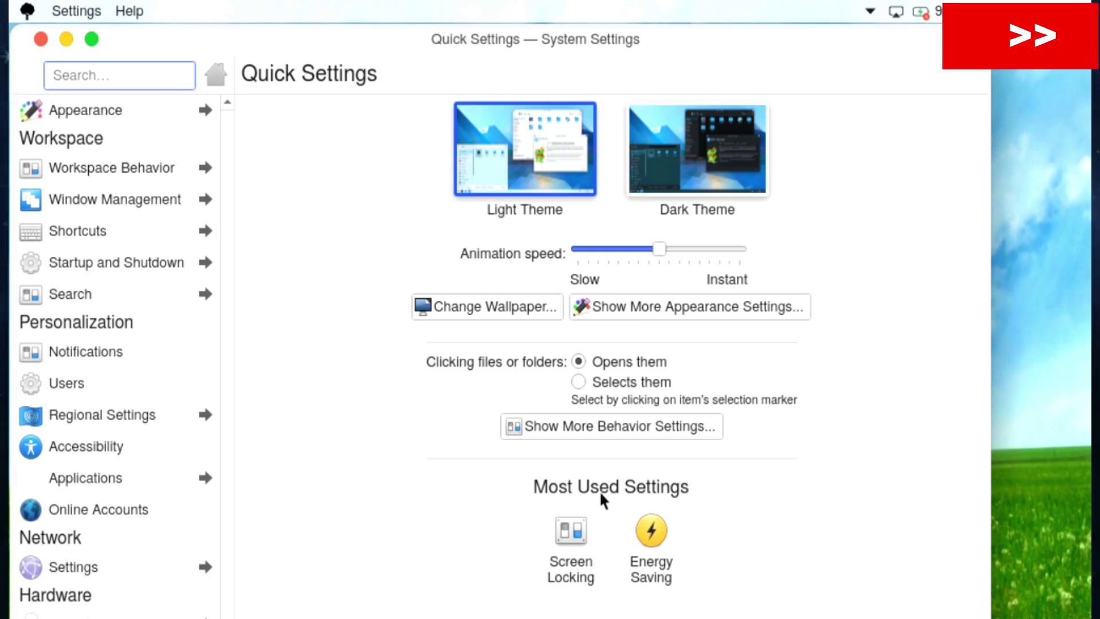
pyautogui.click(132, 108)
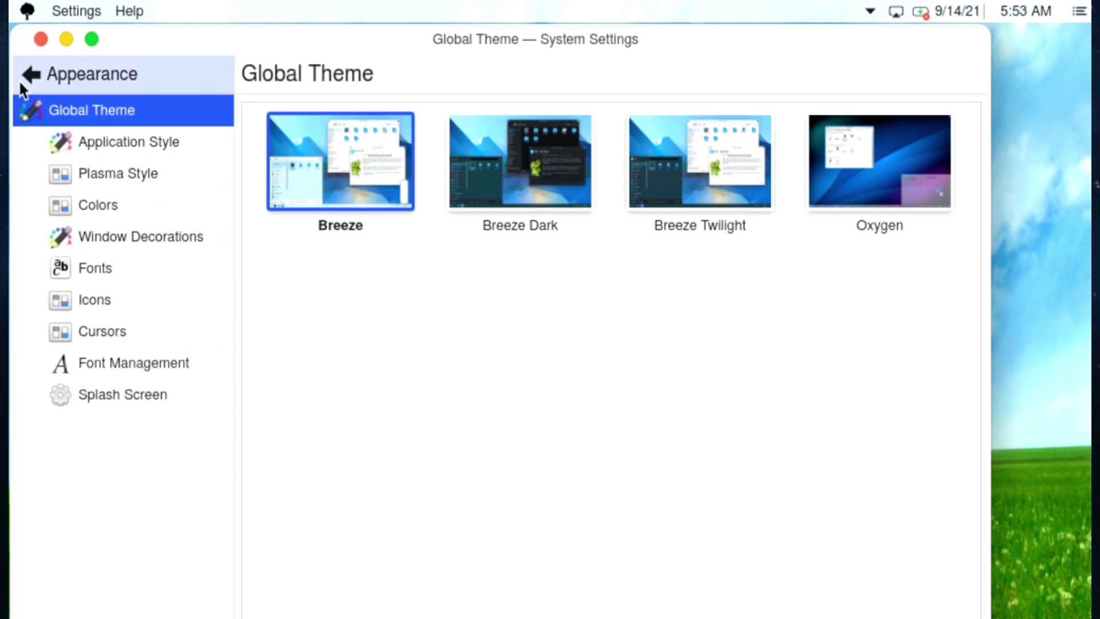
pyautogui.click(21, 85)
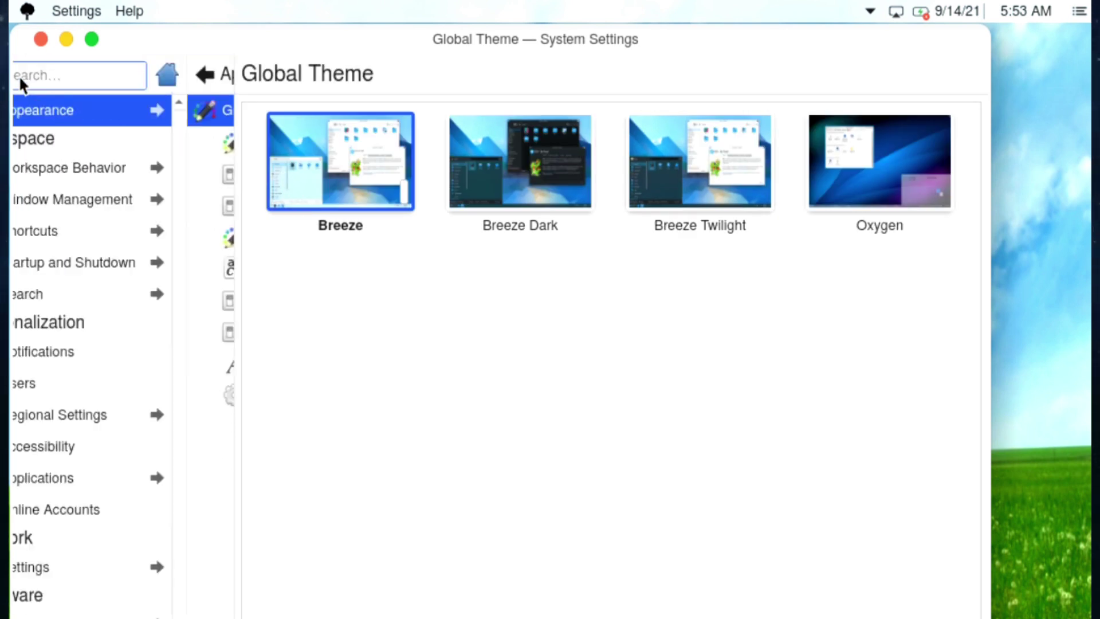
pyautogui.click(39, 39)
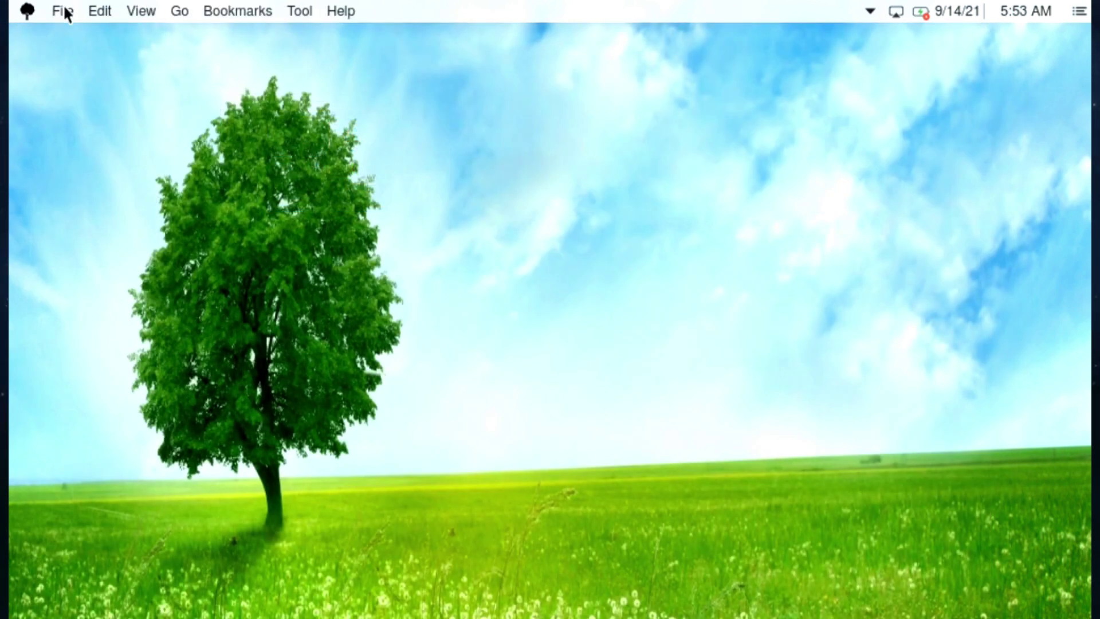
# - Go to Applications and open Utilities, listing Calculator, Calendar, Logs and Install FreeBSD.app
pyautogui.click(179, 13)
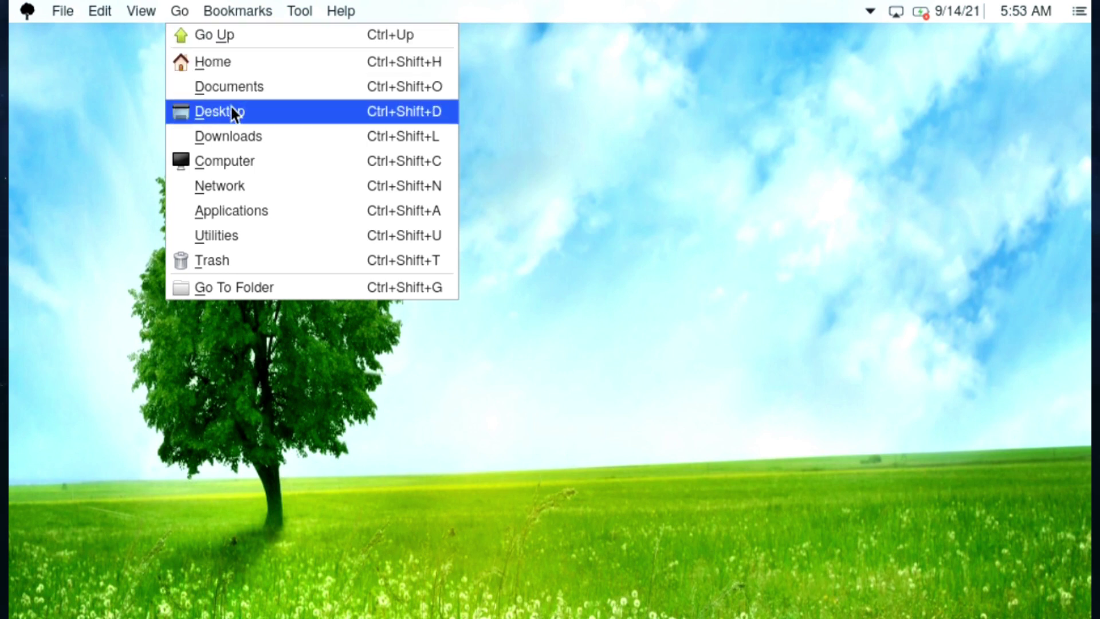
pyautogui.click(261, 216)
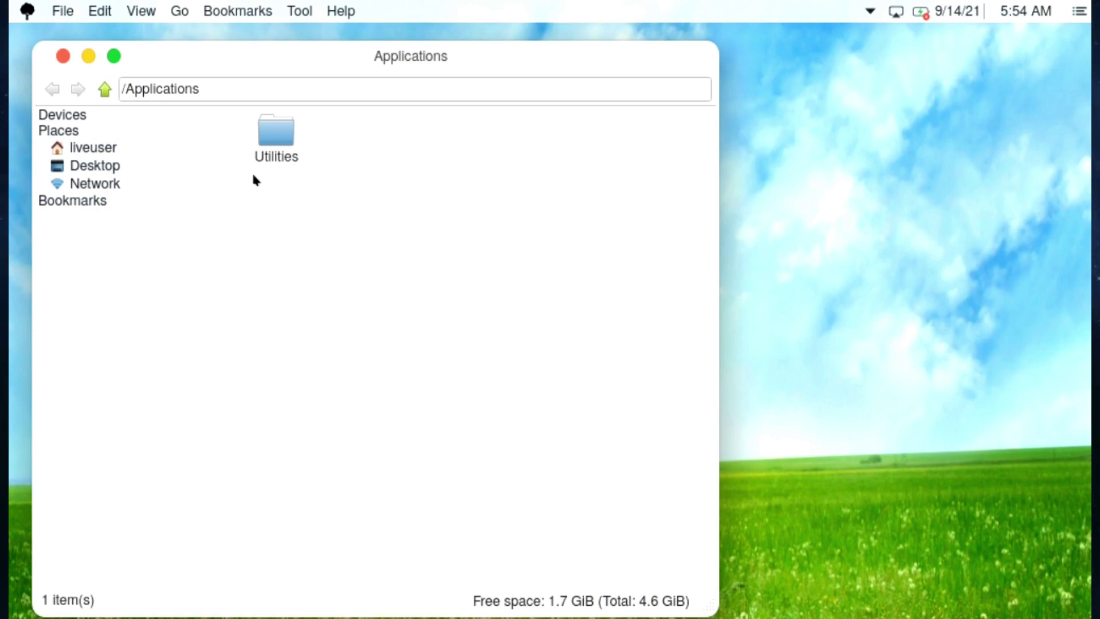
pyautogui.doubleClick(270, 134)
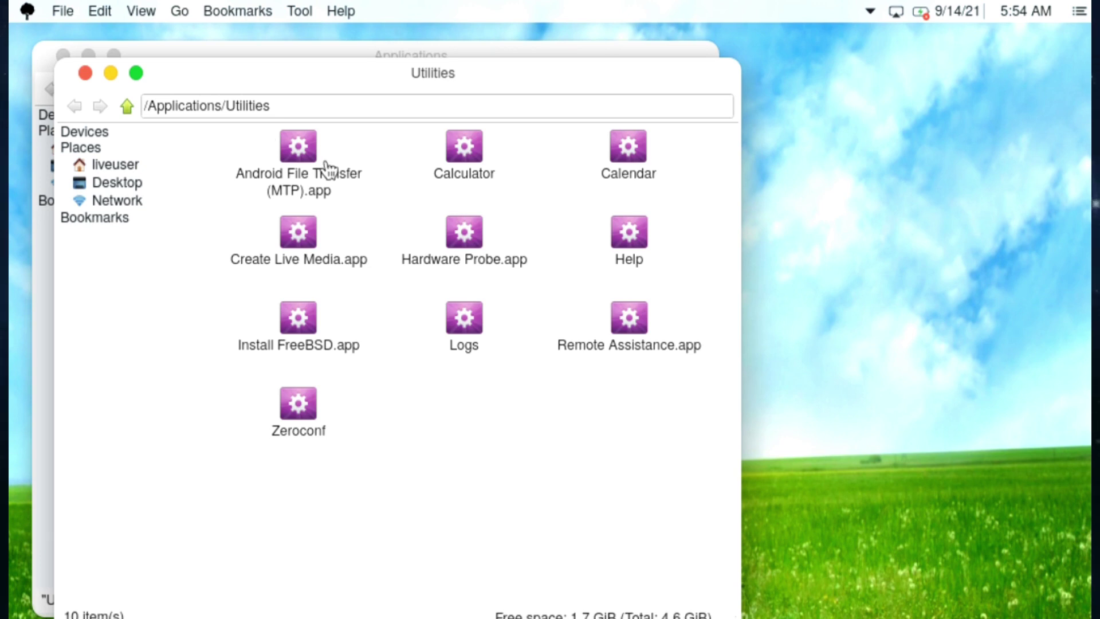
pyautogui.click(463, 153)
pyautogui.doubleClick(462, 162)
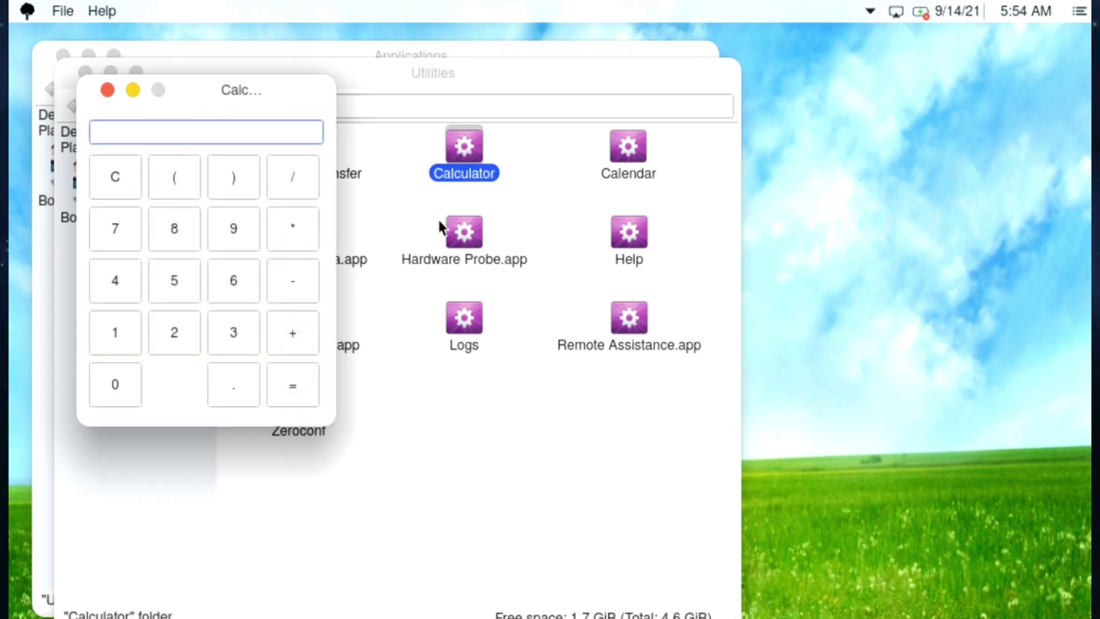
pyautogui.click(106, 90)
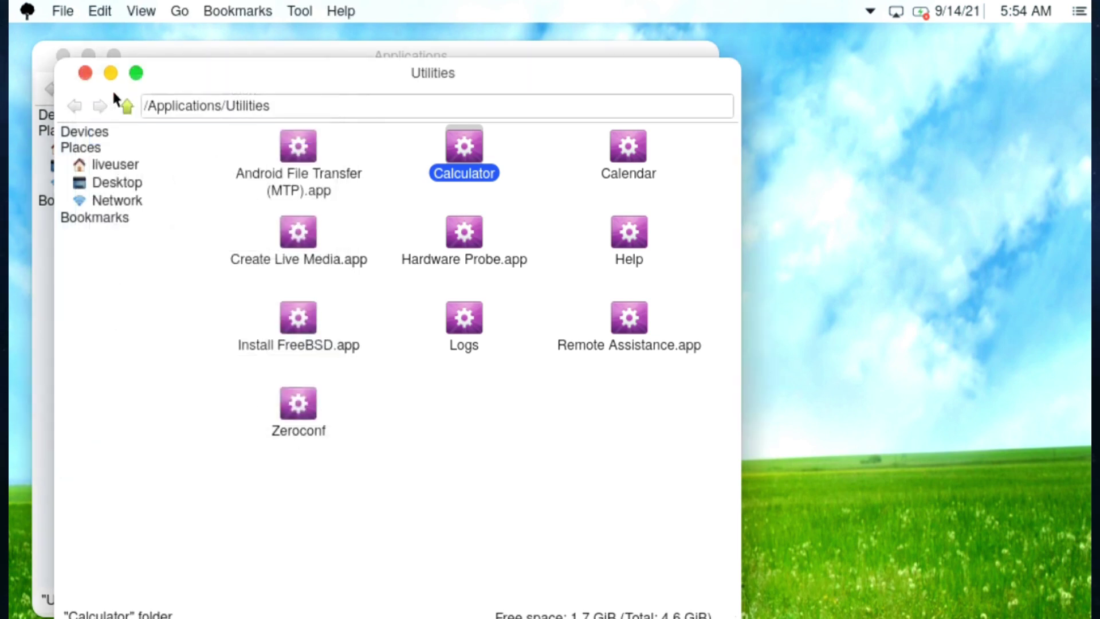
pyautogui.click(619, 147)
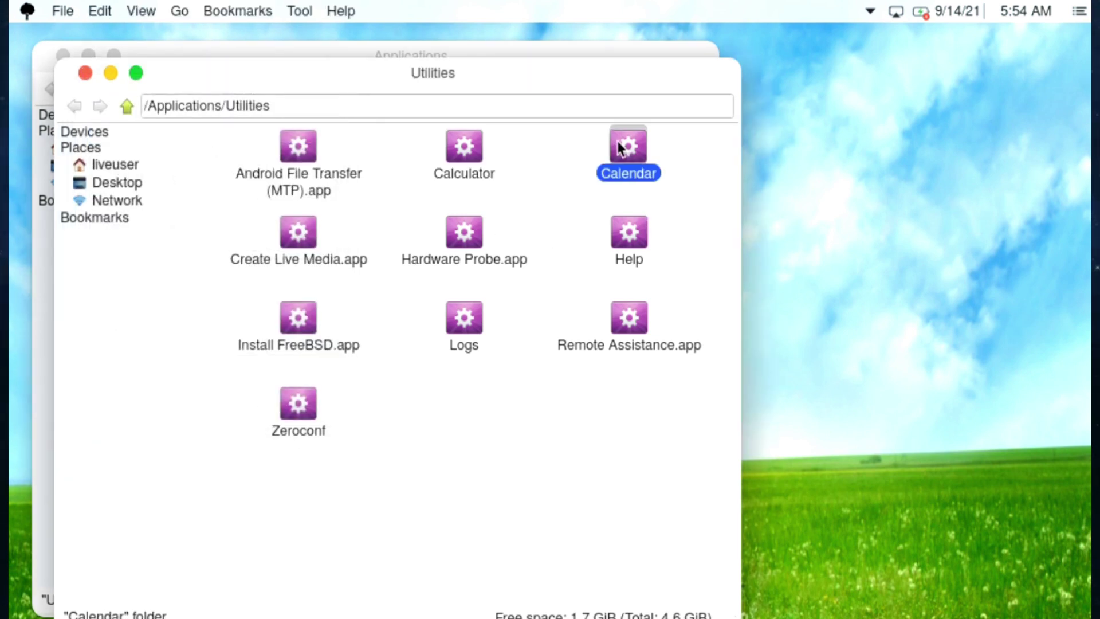
pyautogui.doubleClick(619, 146)
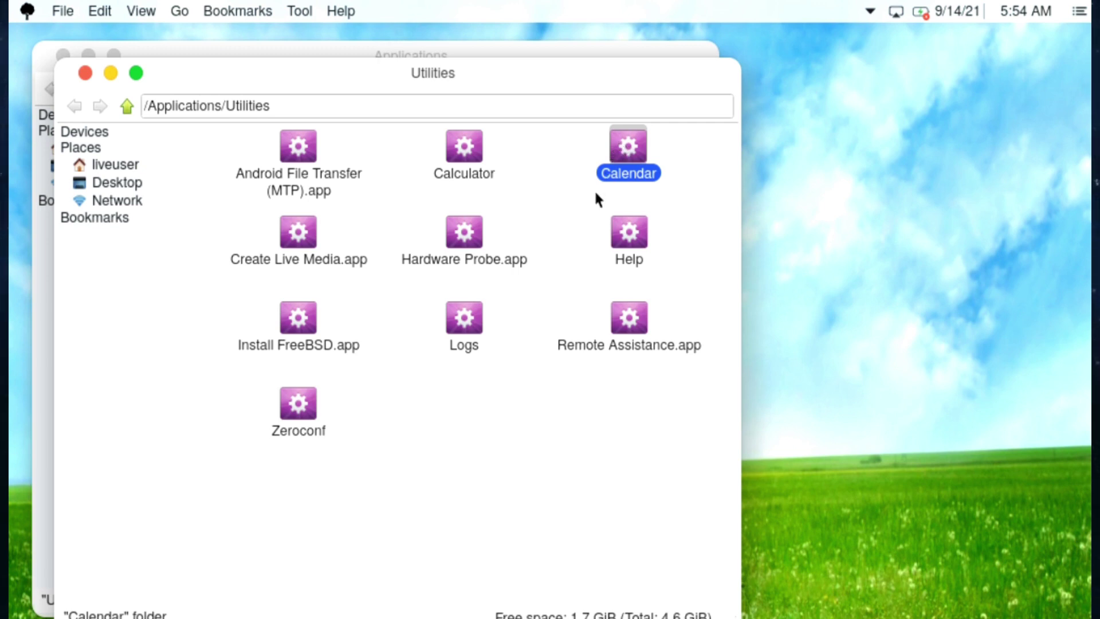
# - Launch Hardware Probe.app, dismiss its error, and select then deselect Install FreeBSD.app
pyautogui.doubleClick(458, 228)
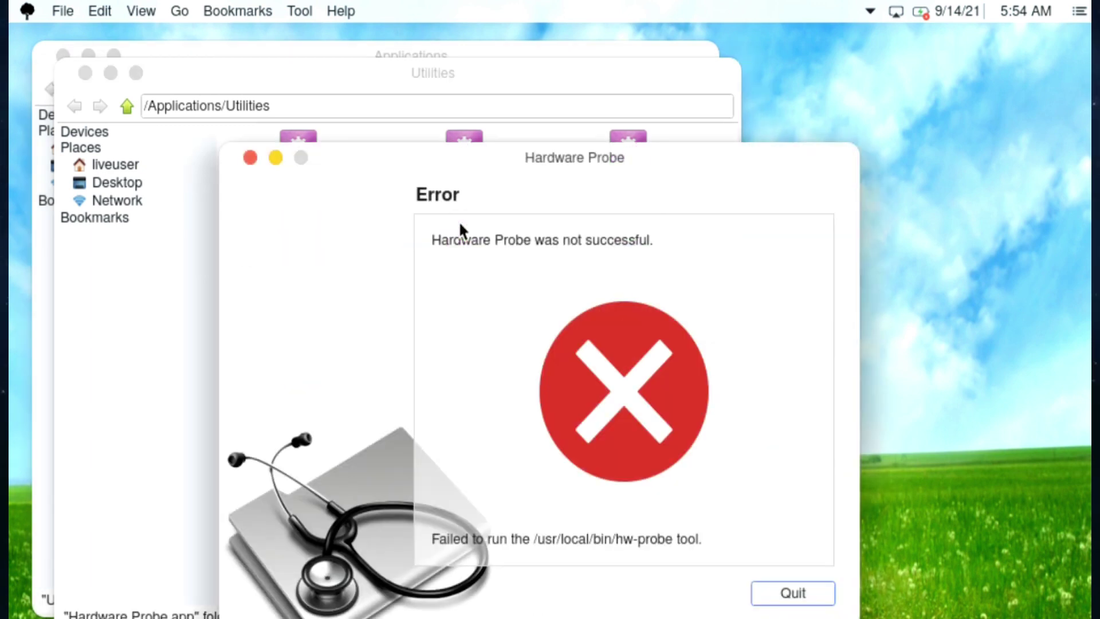
pyautogui.click(250, 158)
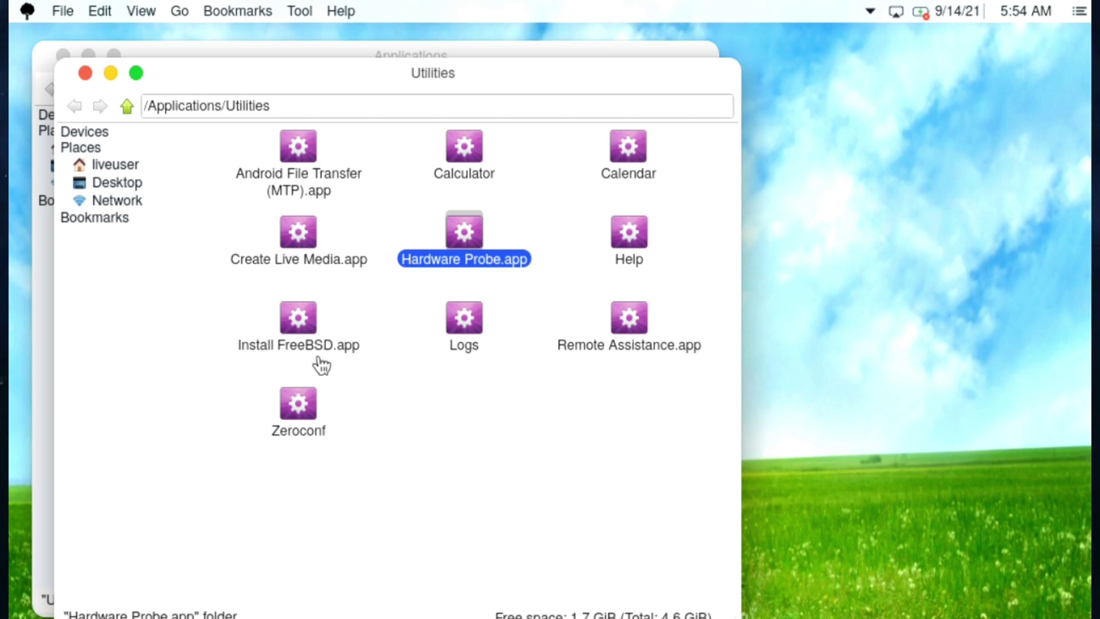
pyautogui.click(374, 405)
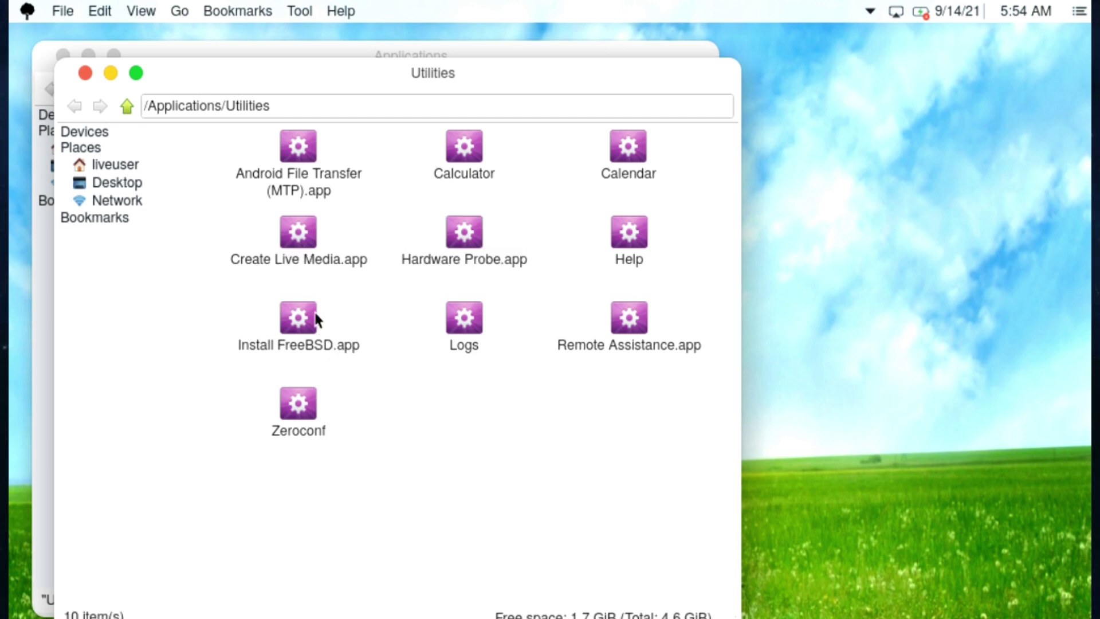
pyautogui.moveTo(308, 294); pyautogui.dragTo(332, 321)
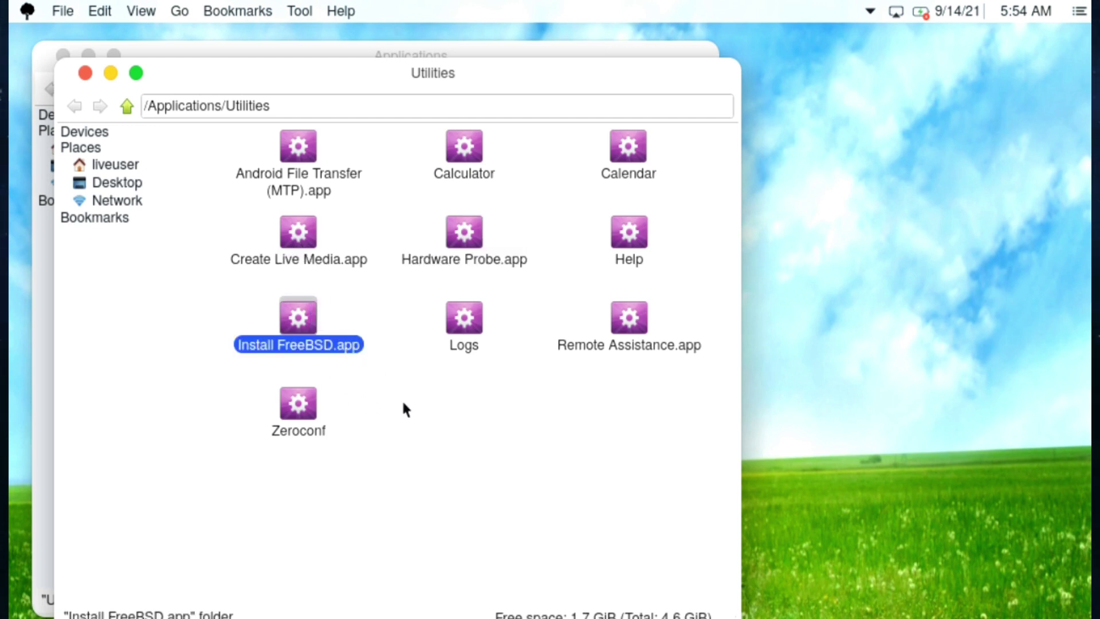
pyautogui.click(404, 400)
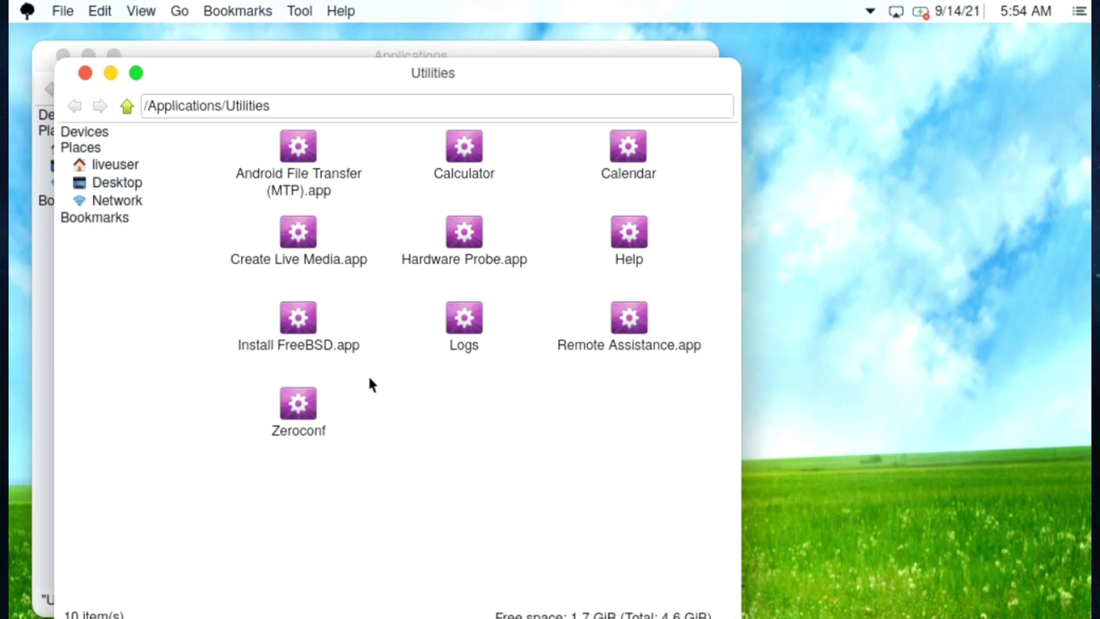
# - Drag the Utilities window to the lower right and take the Applications window up to /
pyautogui.moveTo(204, 76); pyautogui.dragTo(592, 313)
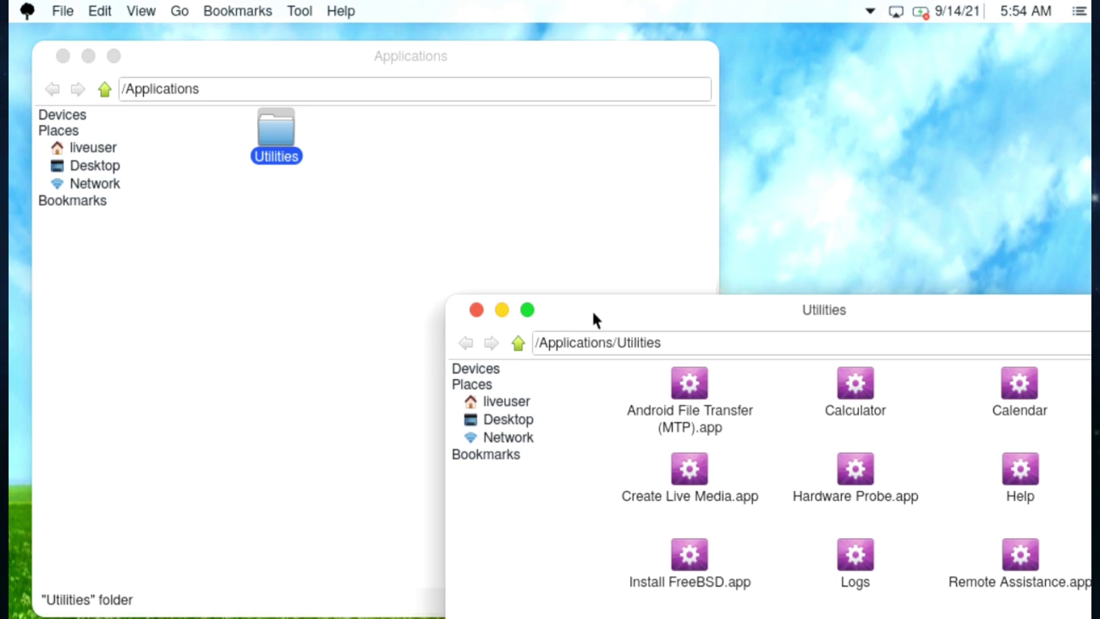
pyautogui.click(289, 201)
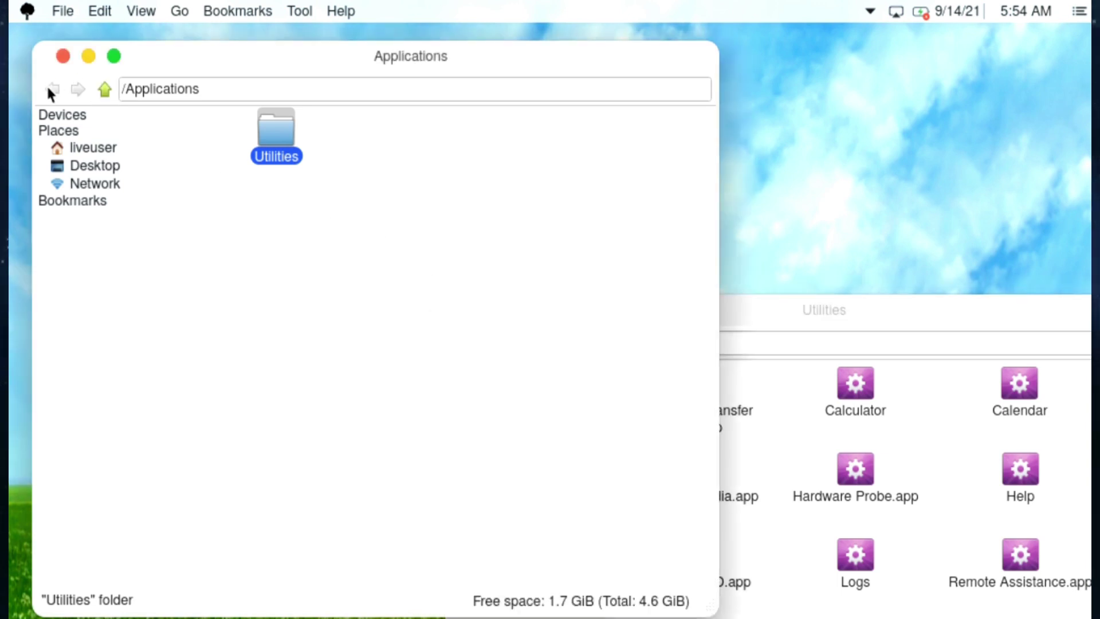
pyautogui.click(104, 88)
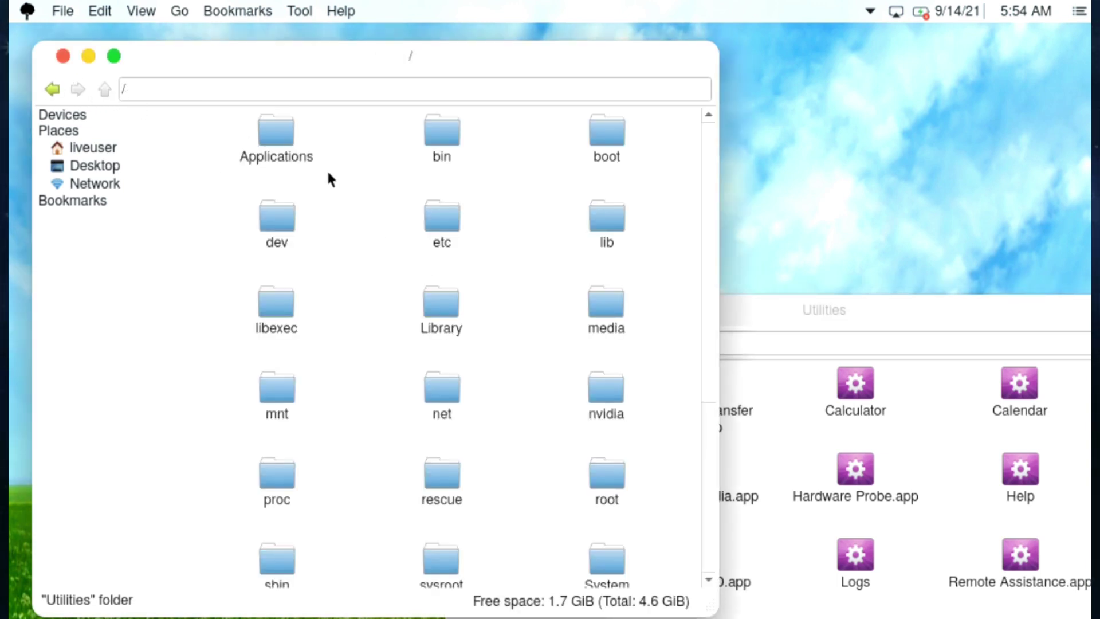
# - Close the root folder window, run ping 8.8.8.8 in Konsole, and stop it with Ctrl+C
pyautogui.click(62, 56)
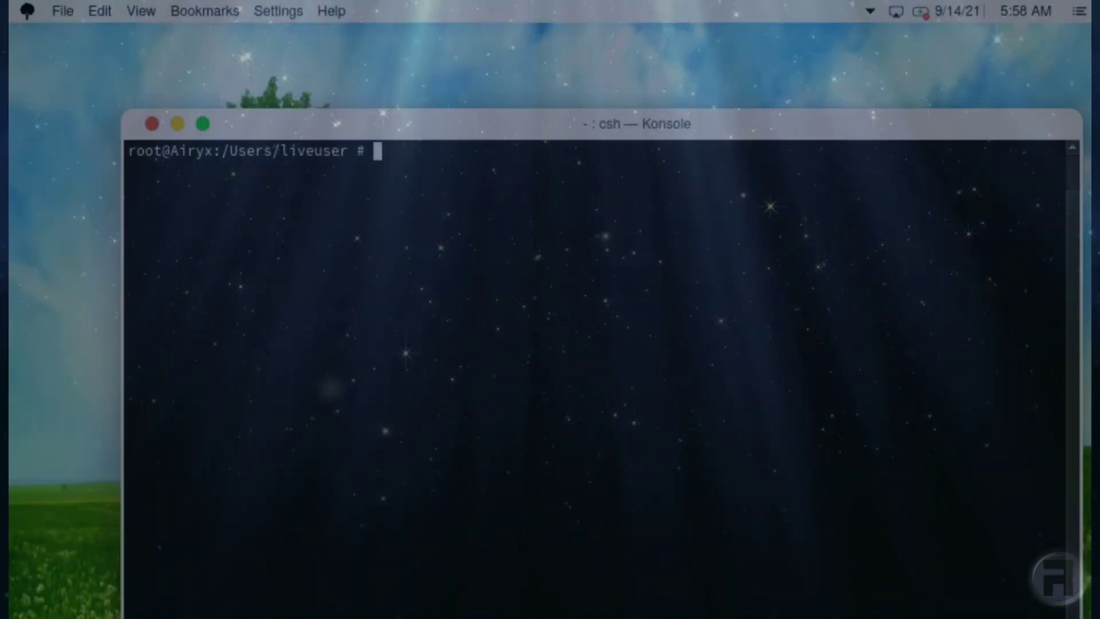
pyautogui.write('p')
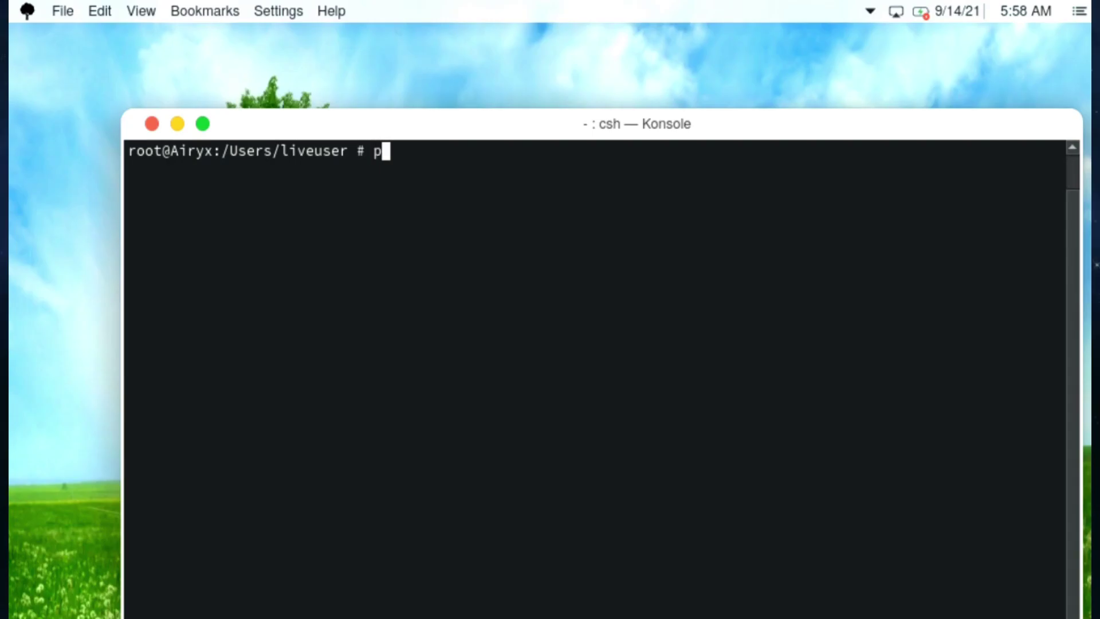
pyautogui.write('ing 8.8.8.')
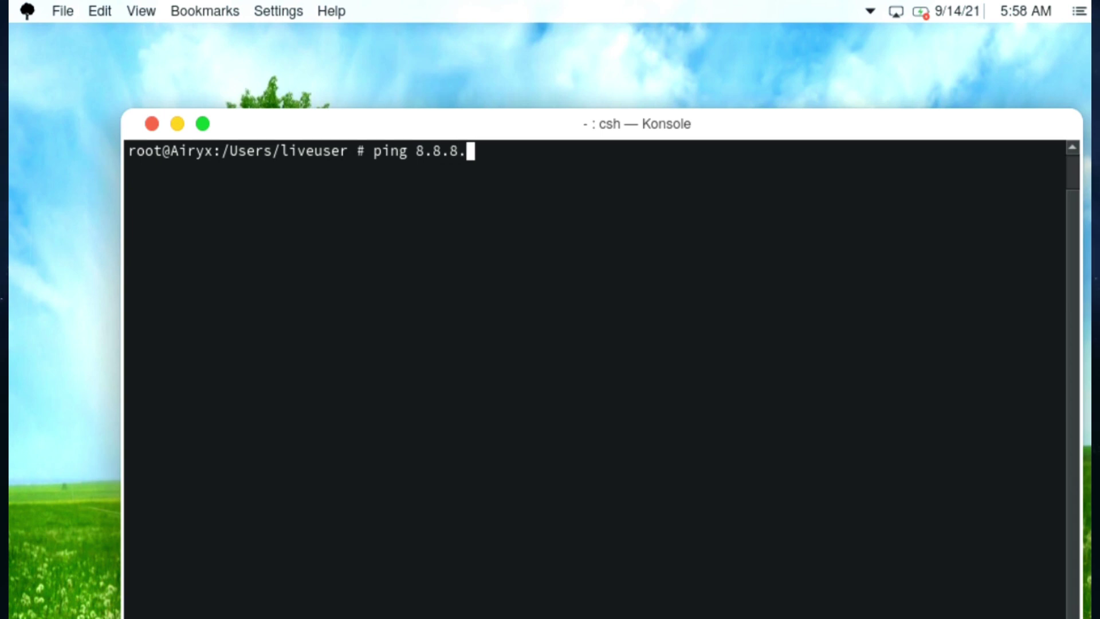
pyautogui.write('8')
pyautogui.press('Return')
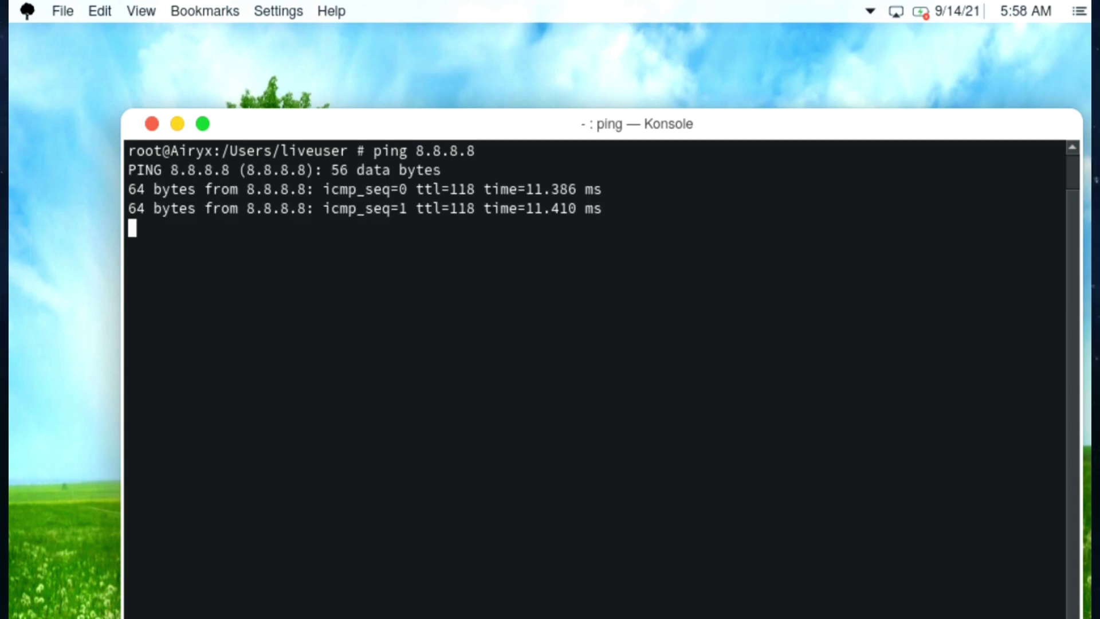
pyautogui.hotkey('ctrl', 'c')
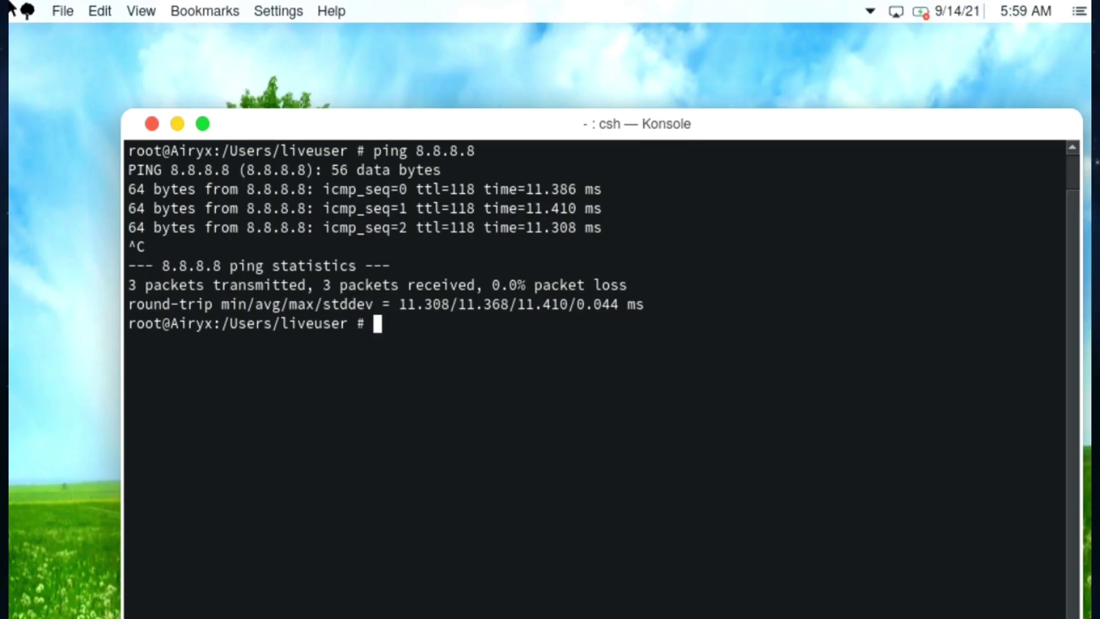
pyautogui.moveTo(9, 4)
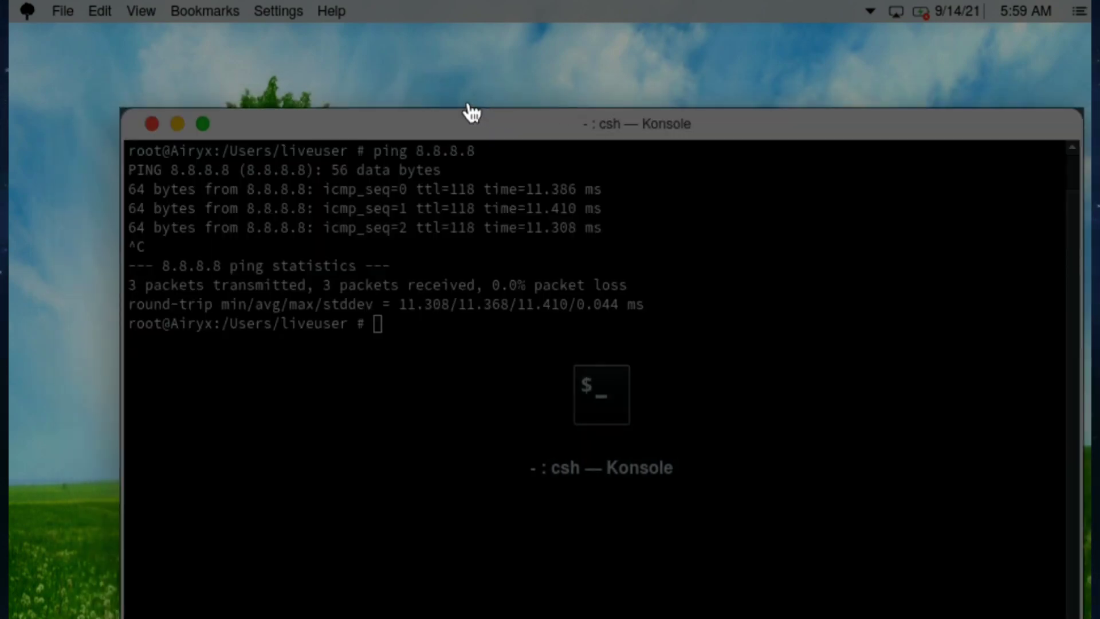
# - Return to the terminal and open a new zsh Konsole window via Tool > Open Terminal
pyautogui.click(466, 111)
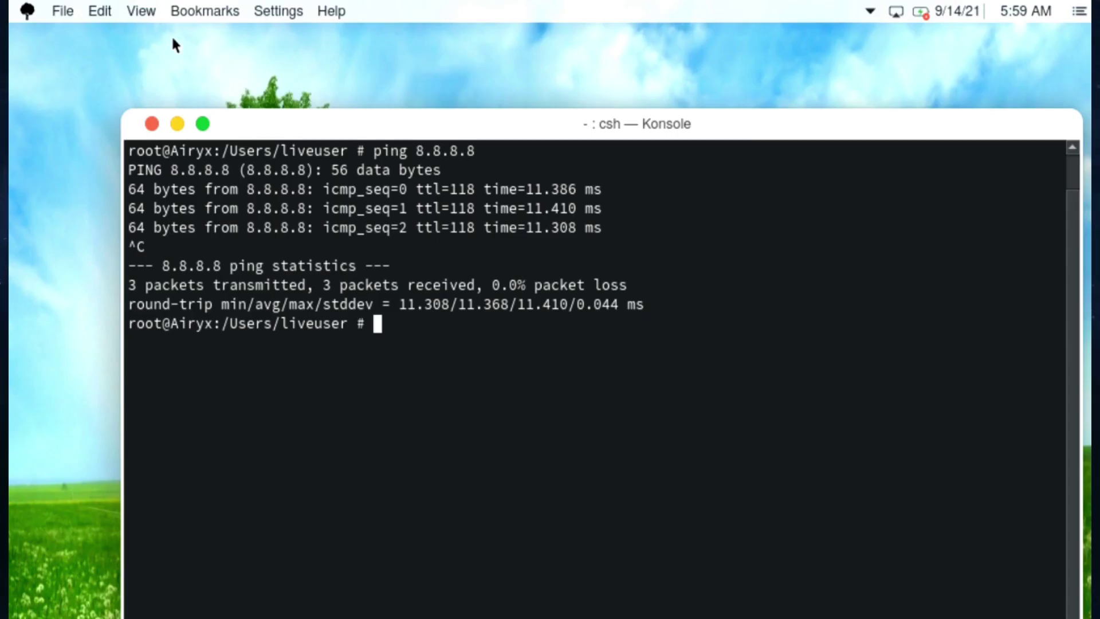
pyautogui.rightClick(145, 36)
pyautogui.click(115, 40)
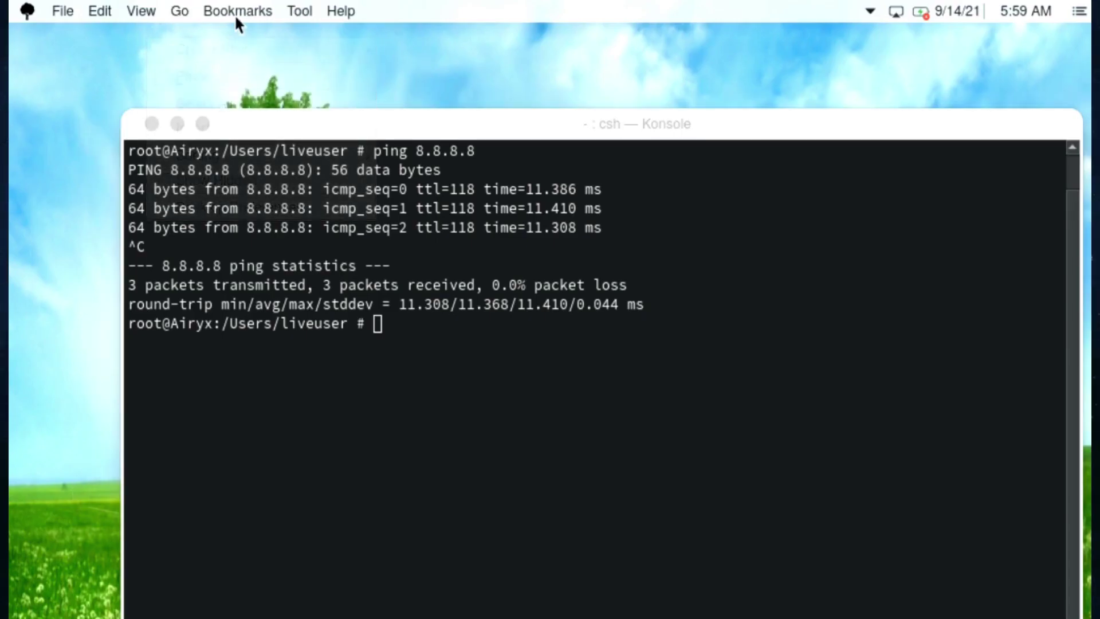
pyautogui.click(299, 11)
pyautogui.click(313, 25)
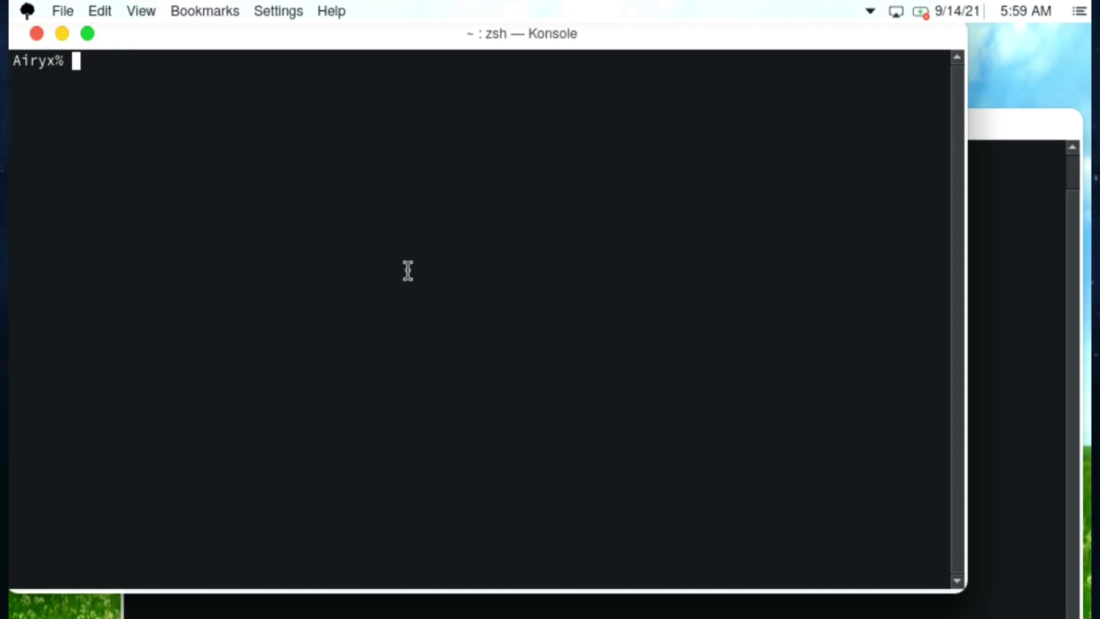
# - Switch between the two terminals, leaving the csh ping window in front
pyautogui.click(1036, 415)
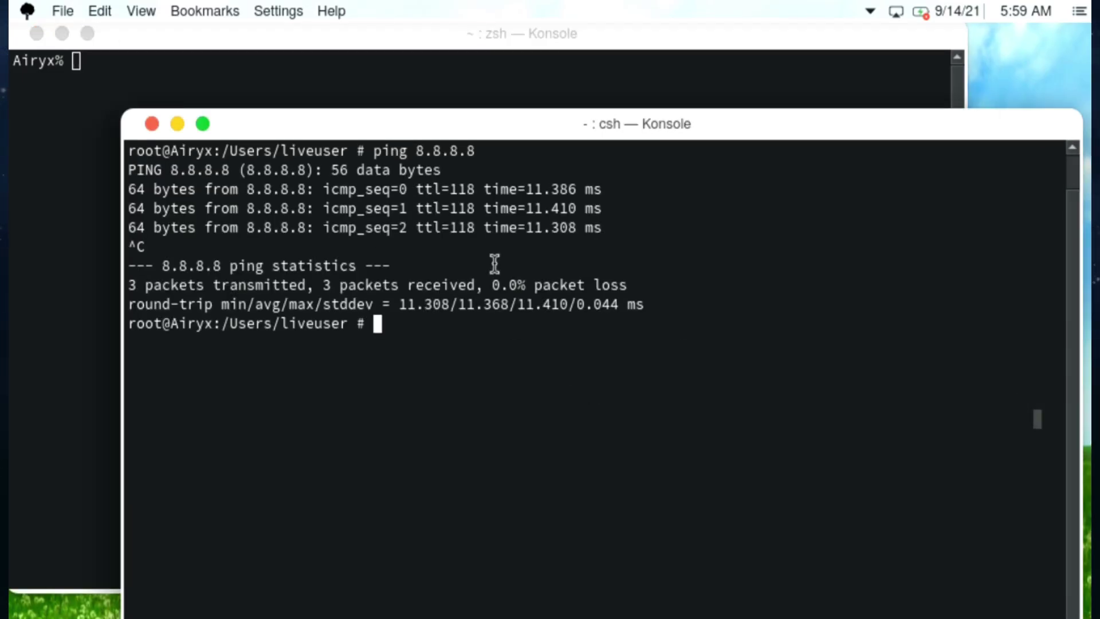
pyautogui.click(49, 128)
pyautogui.click(1052, 261)
pyautogui.moveTo(10, 9)
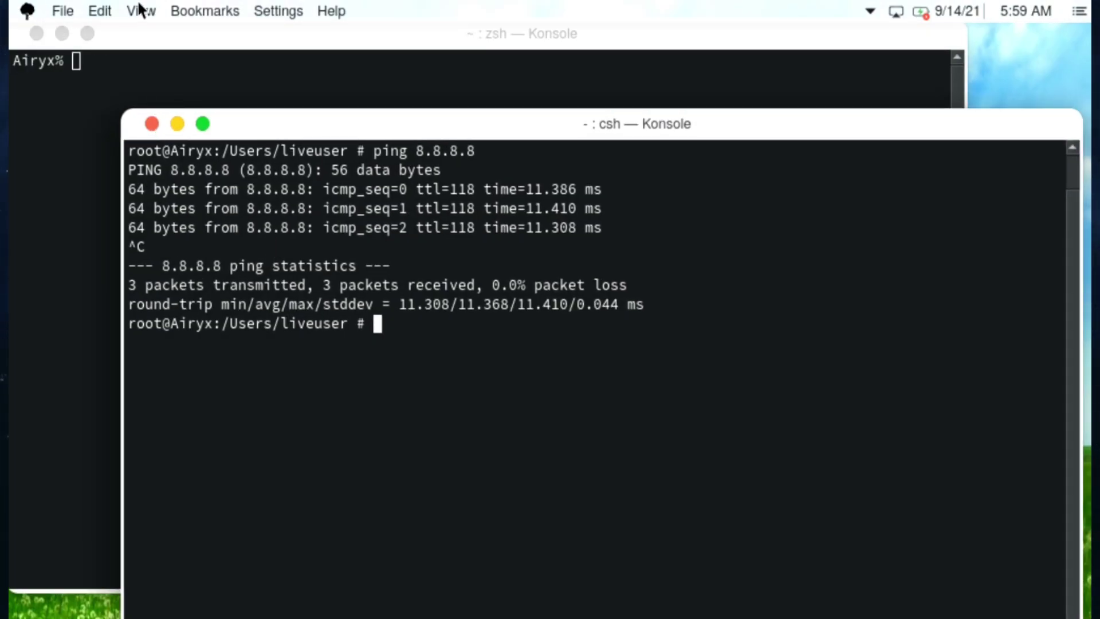
# - Browse Konsole's Settings and Help menus without changing anything
pyautogui.click(267, 8)
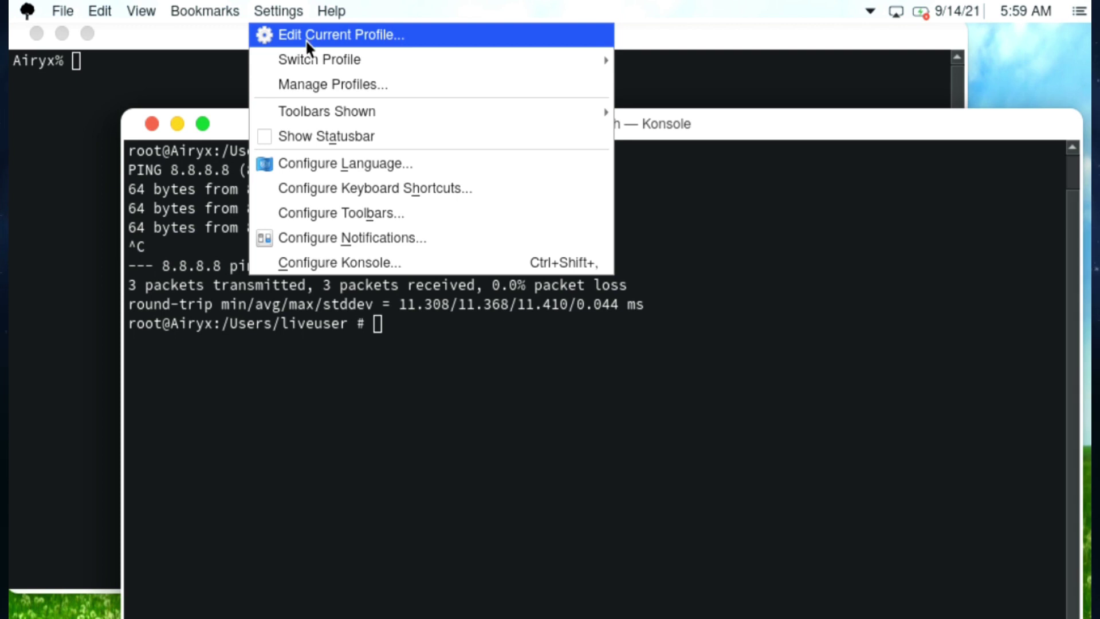
pyautogui.moveTo(310, 49)
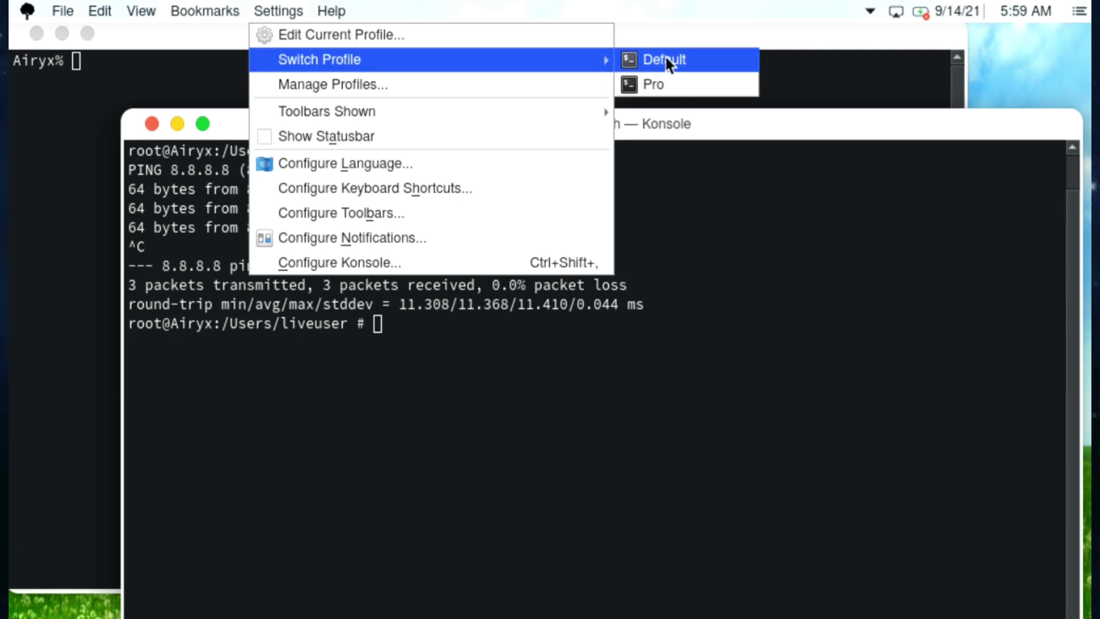
pyautogui.click(660, 84)
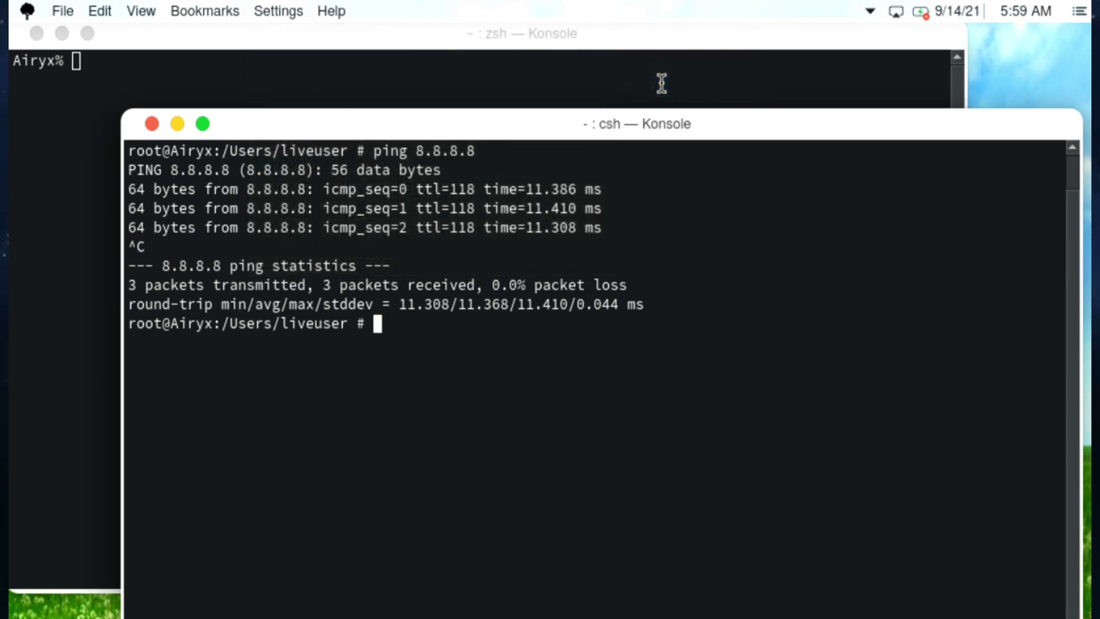
pyautogui.click(280, 11)
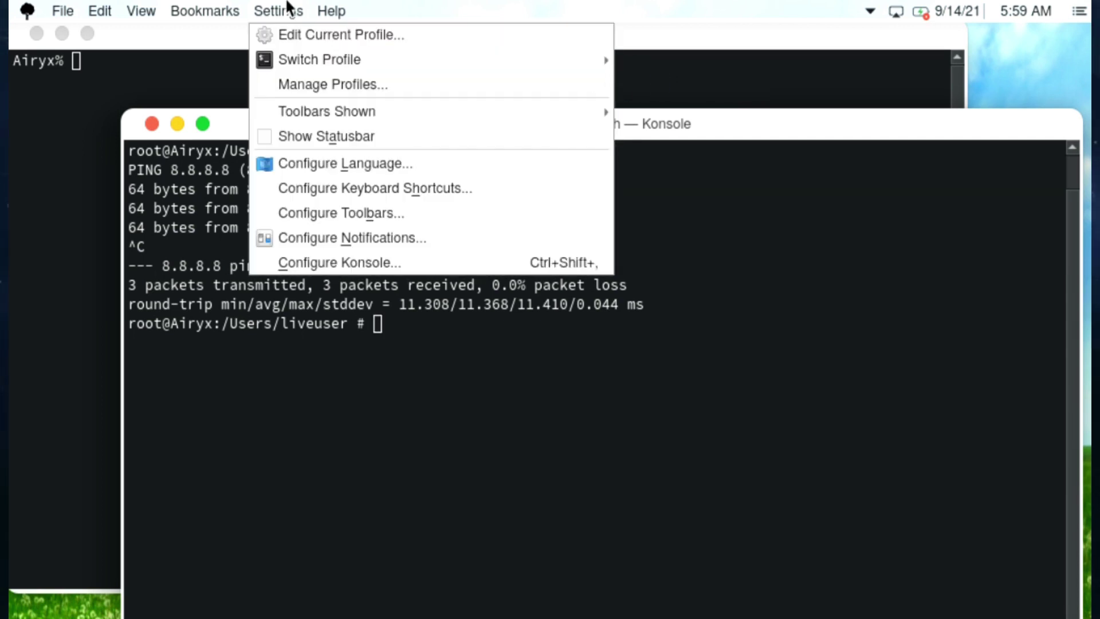
pyautogui.moveTo(306, 63)
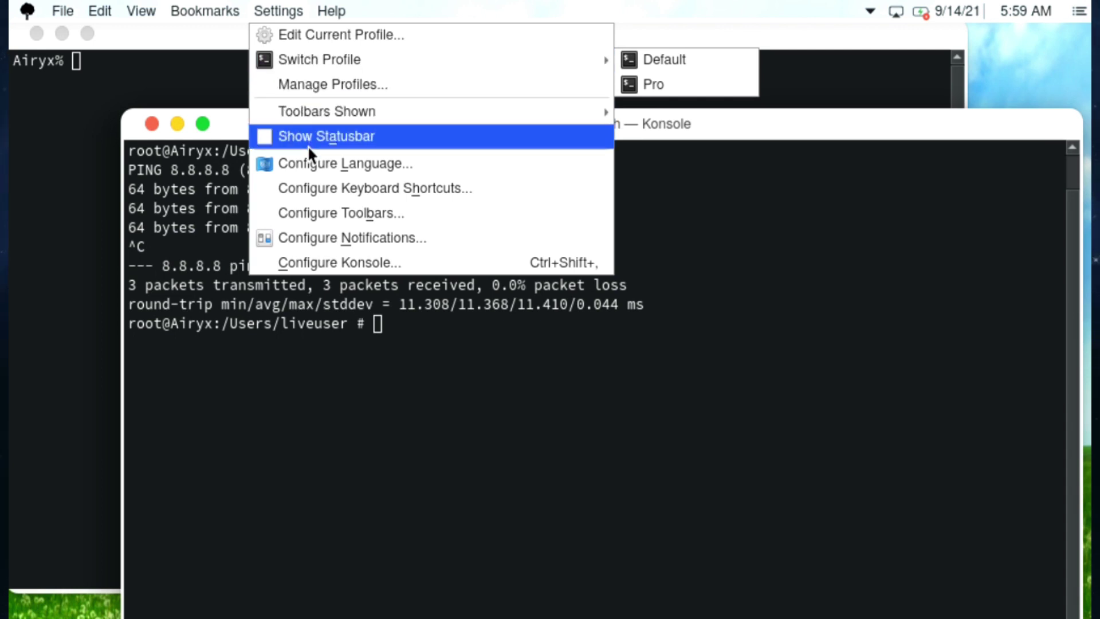
pyautogui.moveTo(215, 11)
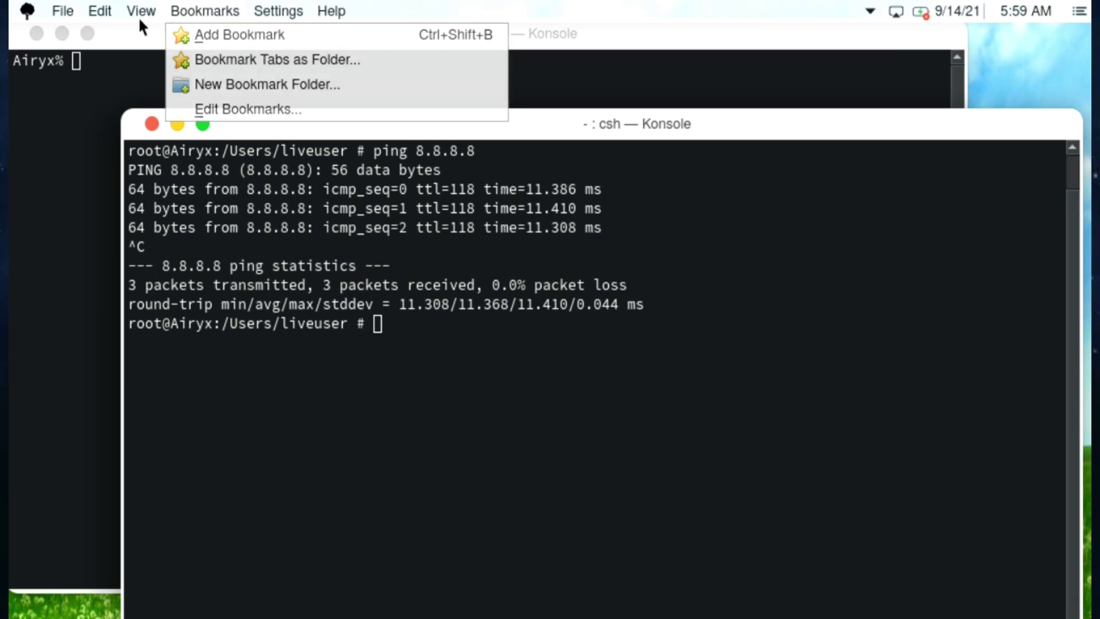
pyautogui.moveTo(98, 13)
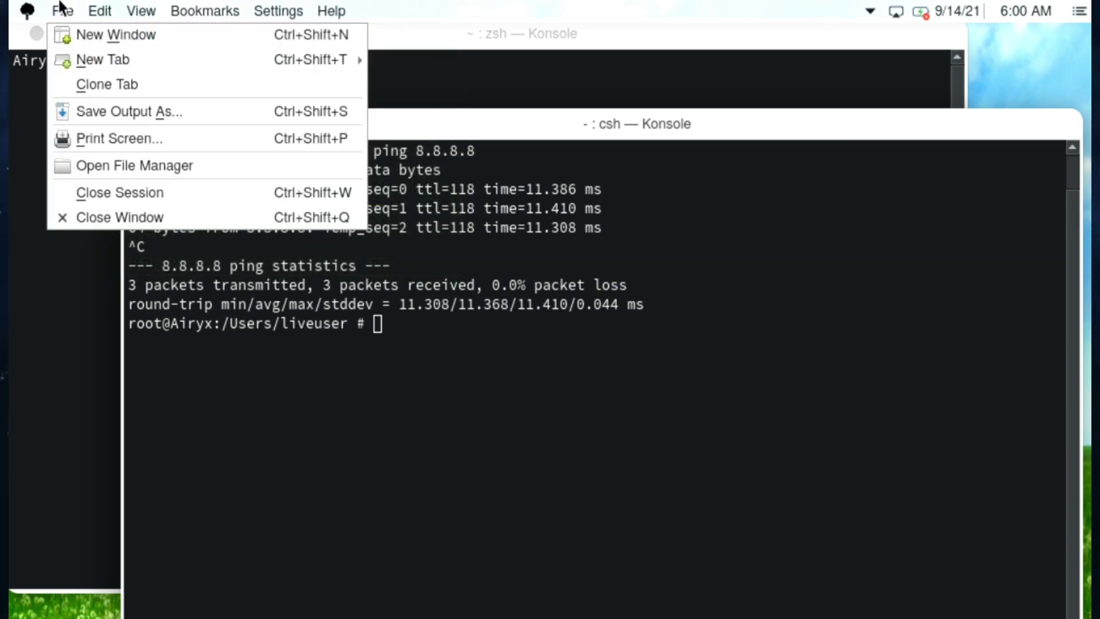
pyautogui.moveTo(131, 7)
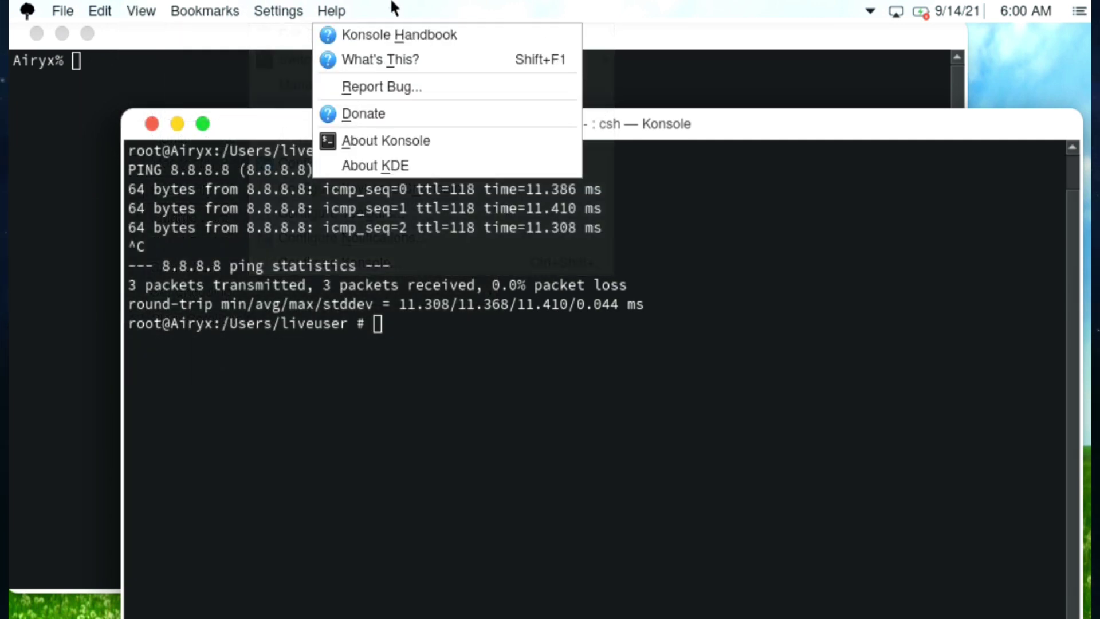
pyautogui.click(393, 9)
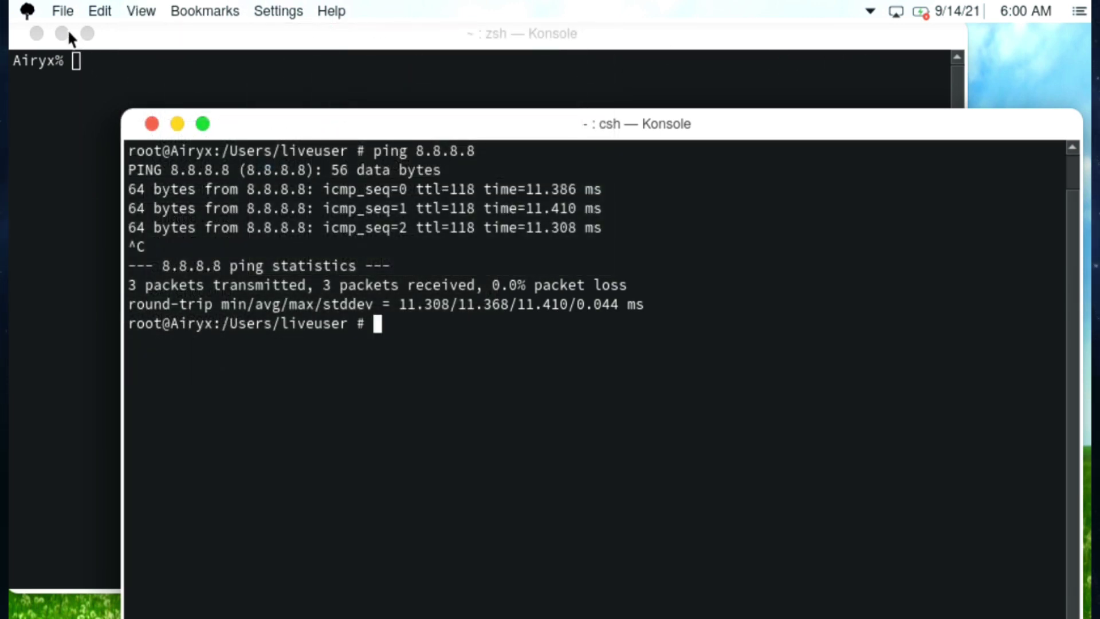
# - Close the zsh window, then the csh window, choosing Close Window in Confirm Close
pyautogui.click(36, 33)
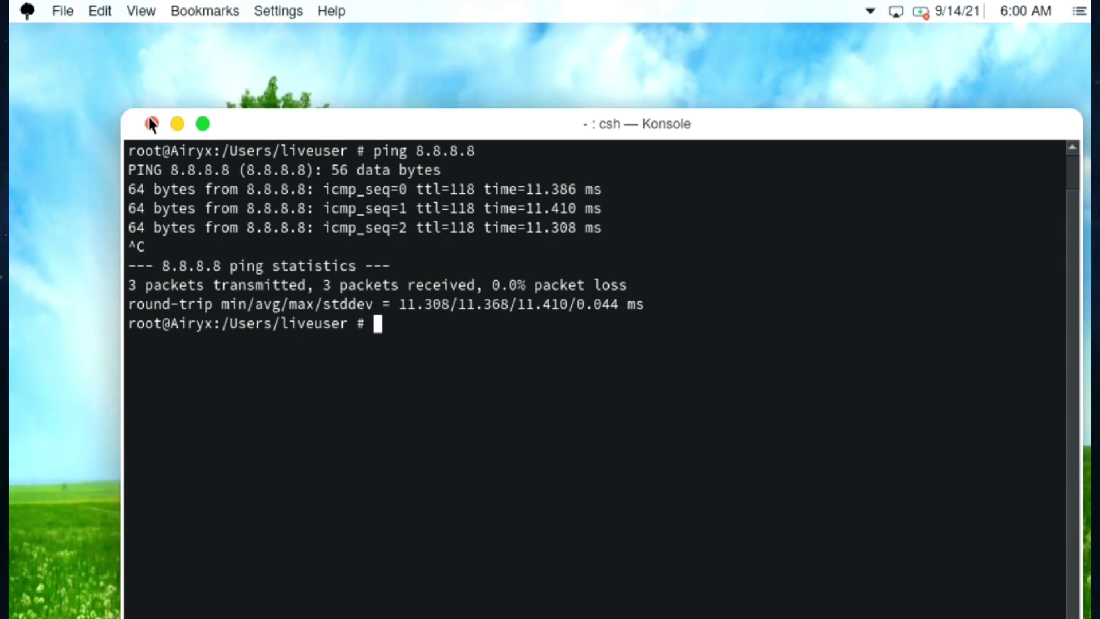
pyautogui.click(151, 124)
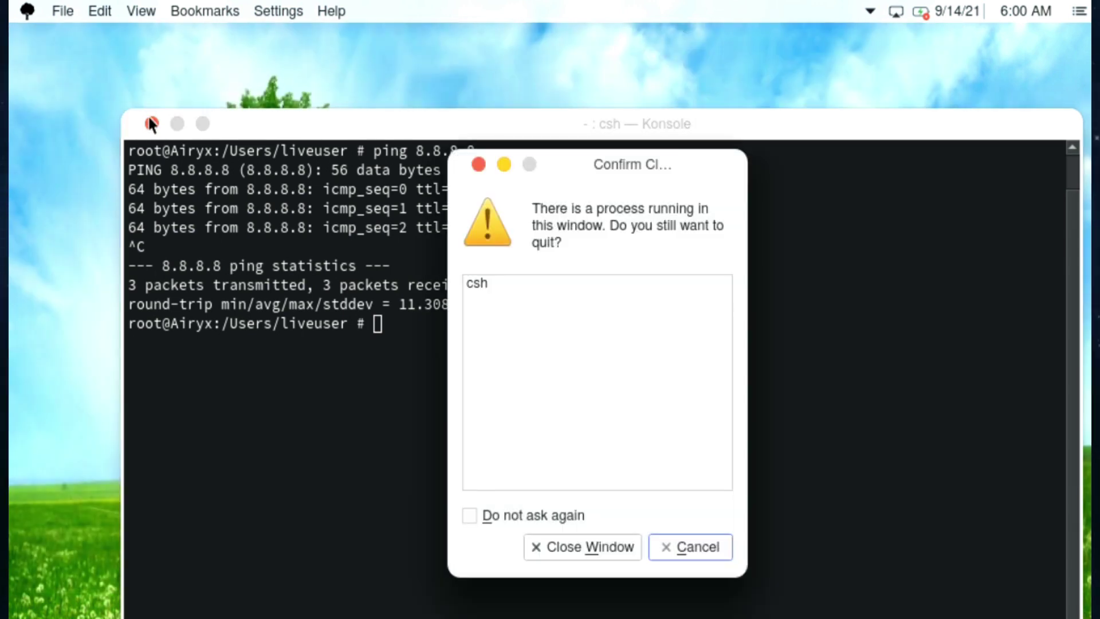
pyautogui.click(582, 546)
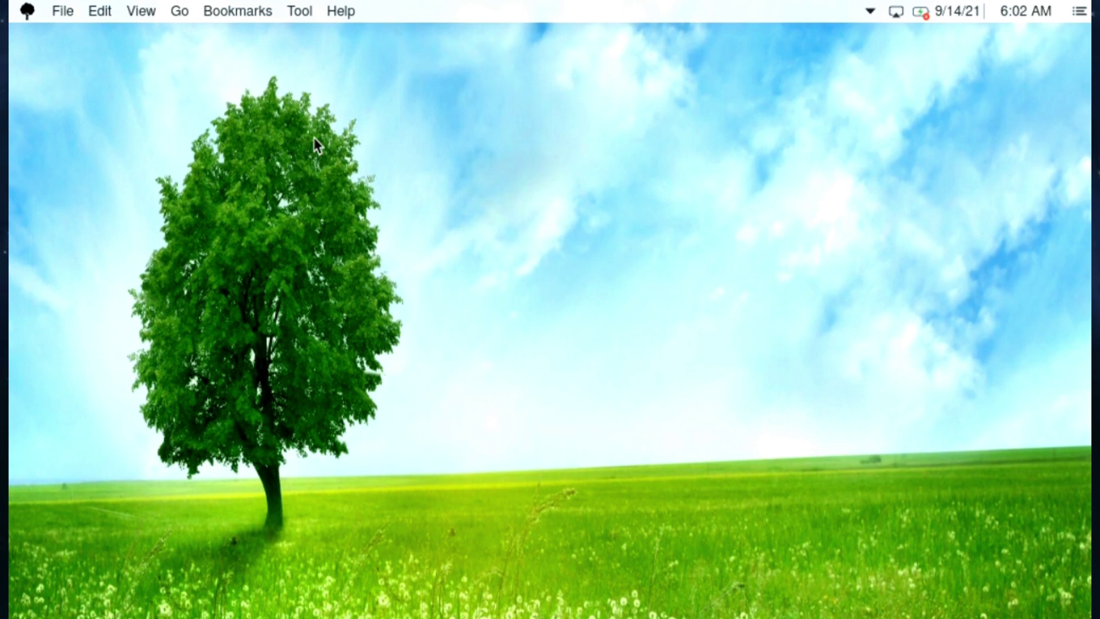
# - Choose Shut Down… from the system menu, then cancel the pending shutdown
pyautogui.click(25, 10)
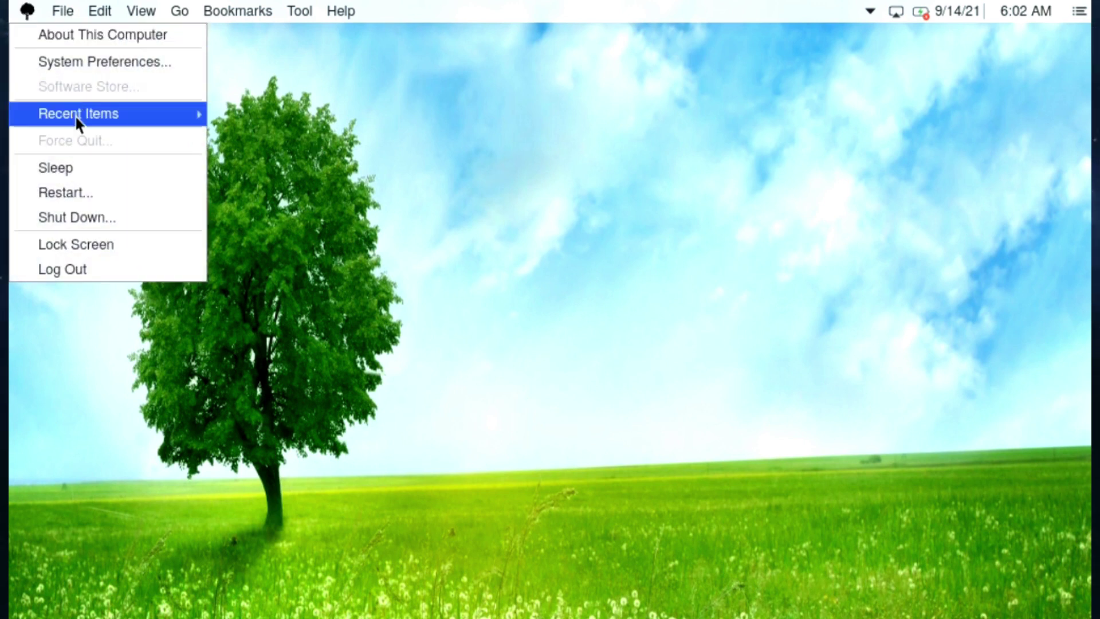
pyautogui.click(101, 268)
pyautogui.click(25, 10)
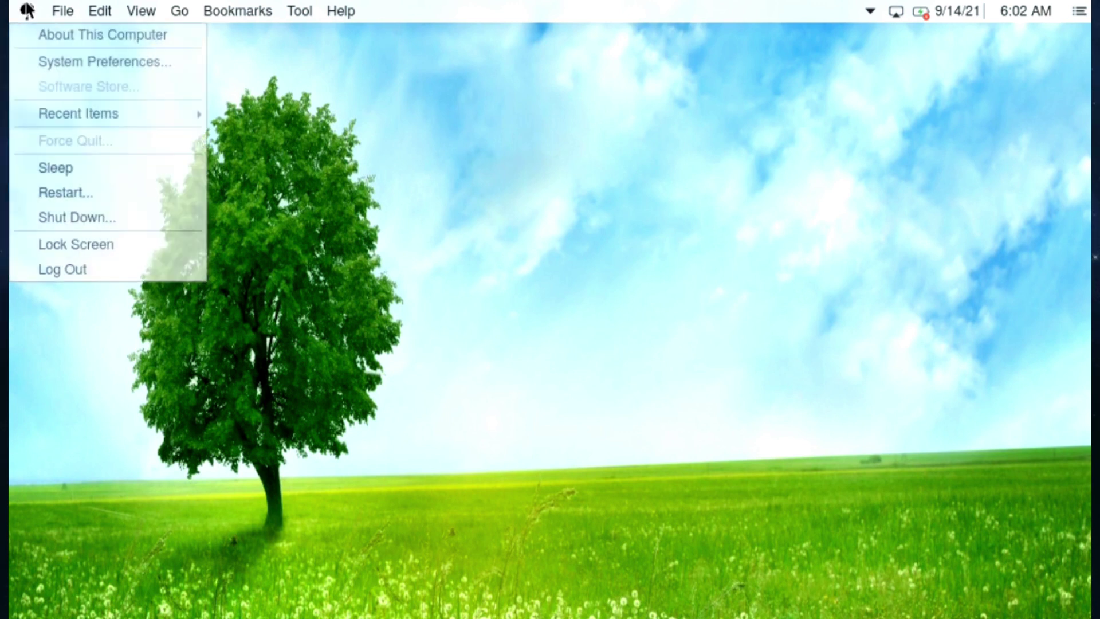
pyautogui.click(118, 223)
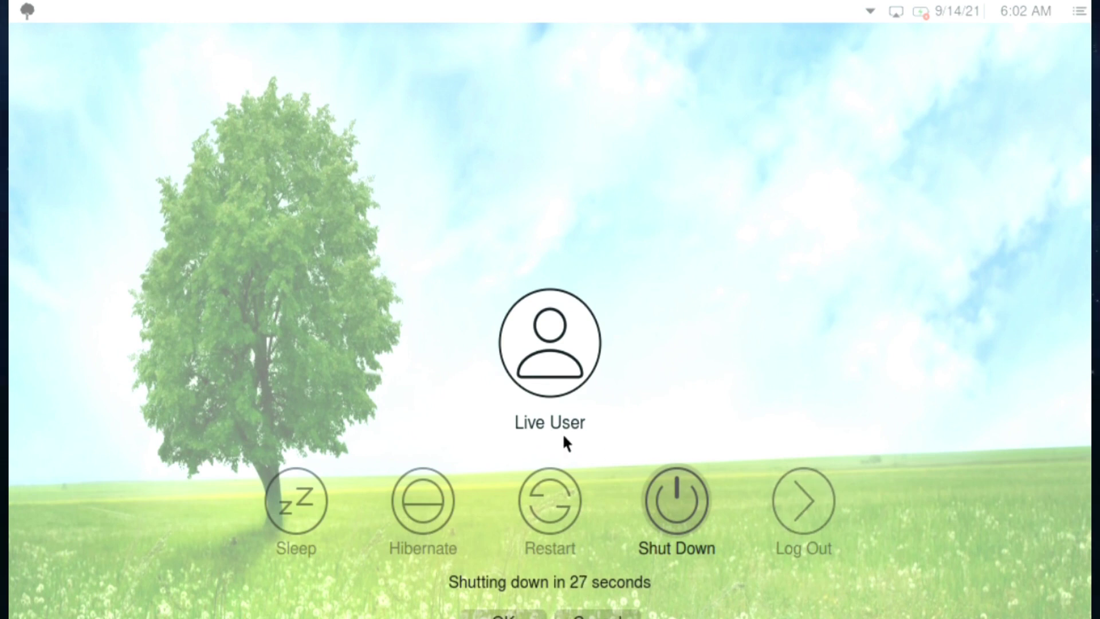
pyautogui.click(596, 616)
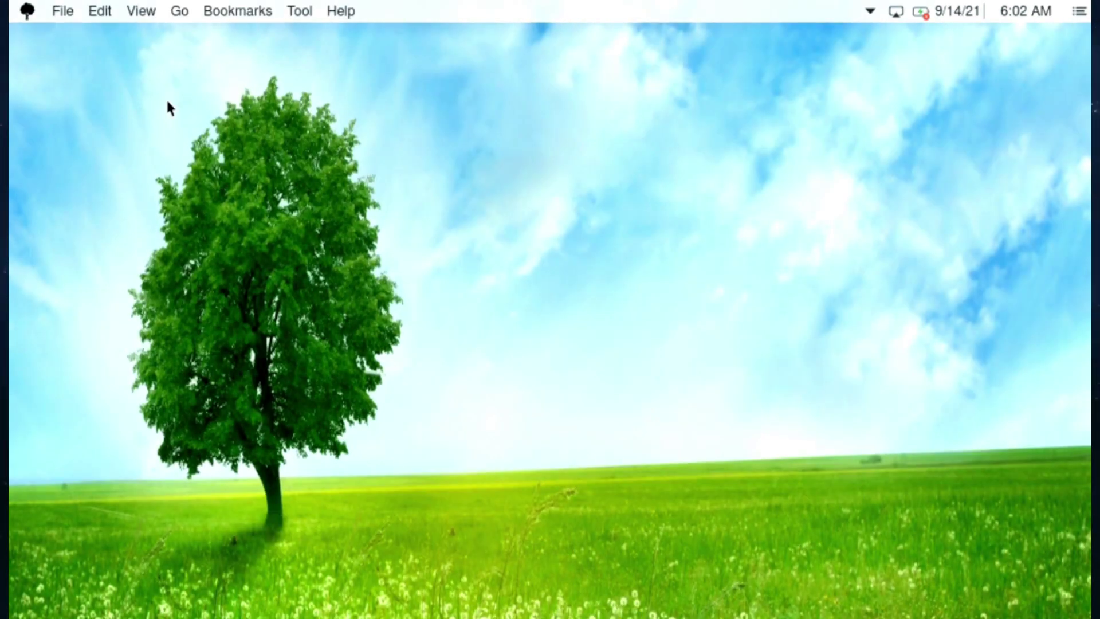
# - Choose Shut Down… again and confirm Shut Down on the countdown dialog
pyautogui.click(27, 11)
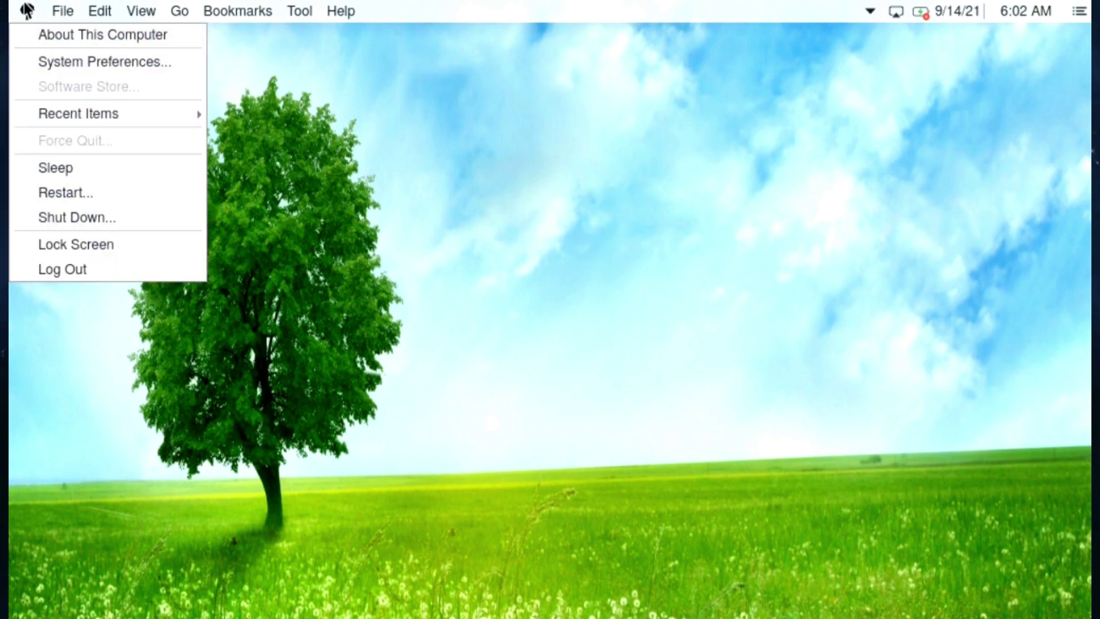
pyautogui.click(85, 218)
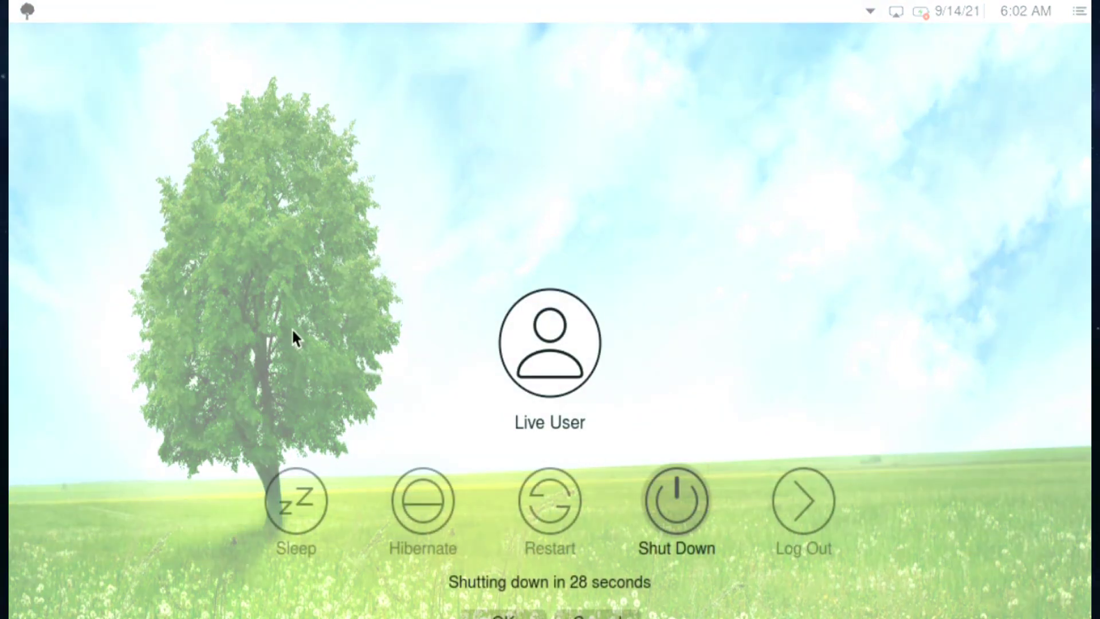
pyautogui.click(679, 506)
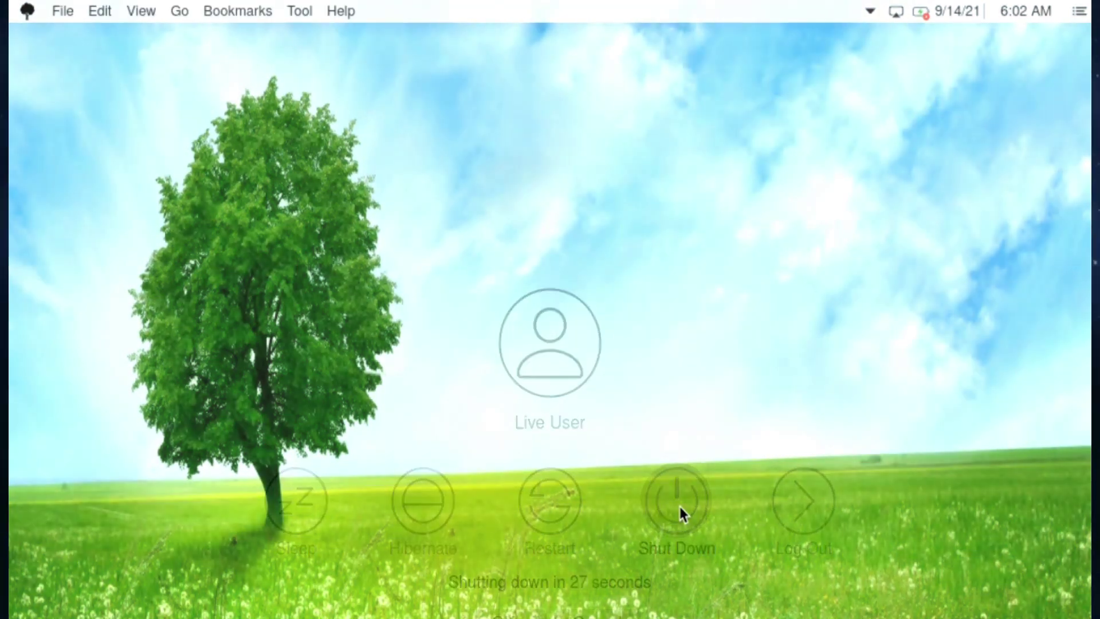